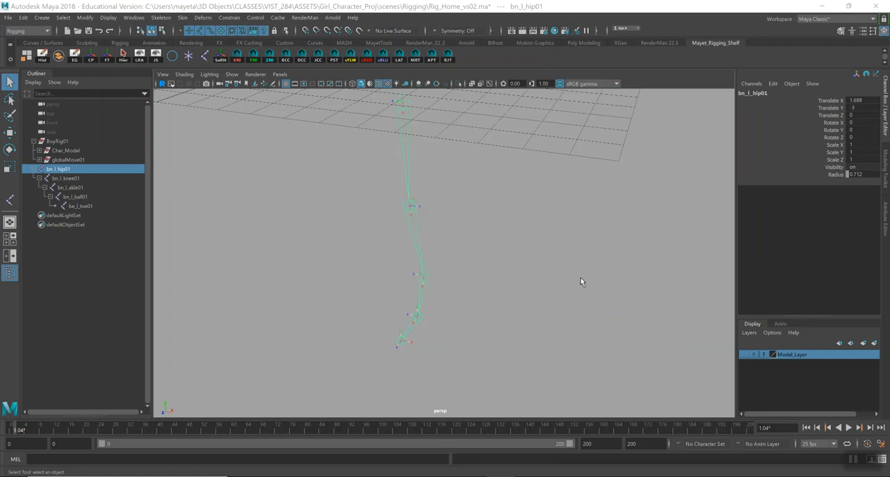
Show the hip joint's detailed attributes and switch the viewport background to the gradient.
left_click(885, 214)
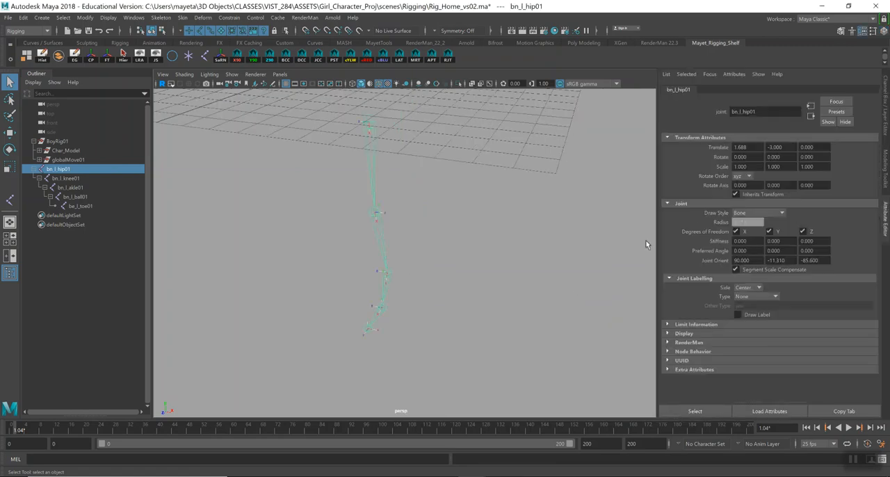
left_click_drag(614, 260, 371, 219, "alt")
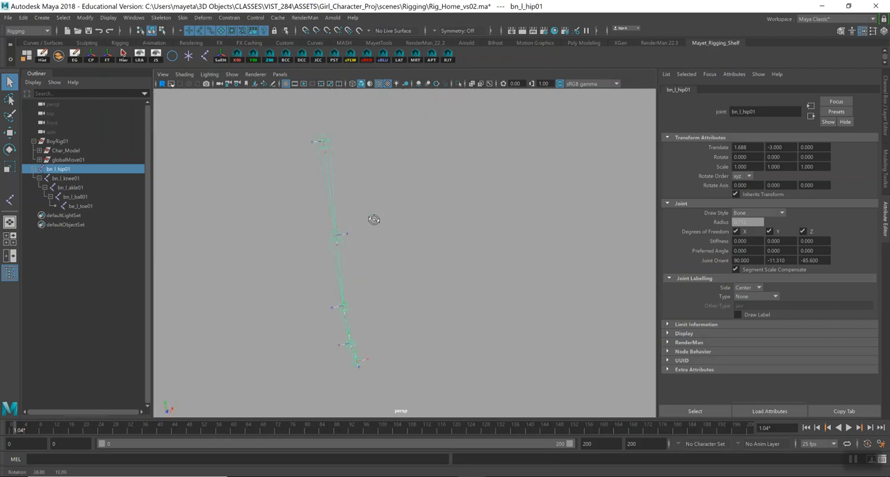
left_click_drag(469, 242, 435, 236, "alt")
right_click_drag(435, 236, 516, 312, "alt")
left_click_drag(515, 312, 402, 277, "alt")
key("alt+b")
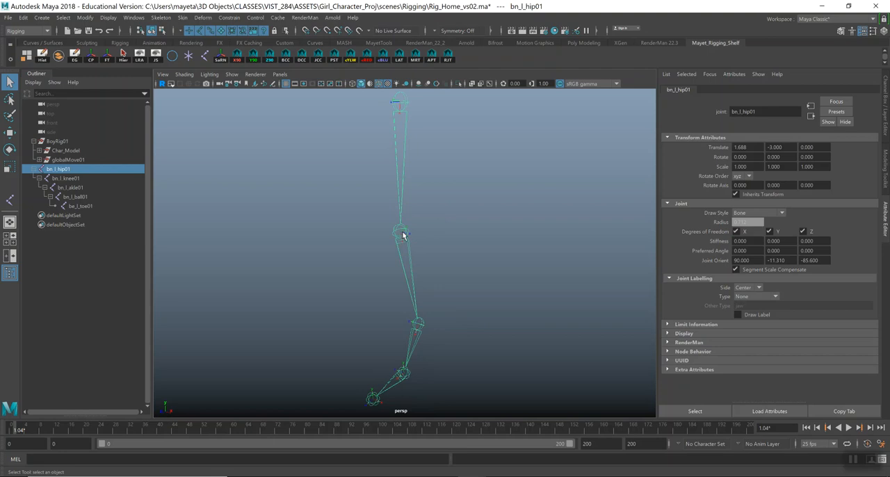
Unparent the knee, ankle, ball and toe joints one by one so every leg joint stands alone in the scene.
left_click(401, 234)
key("shift+p")
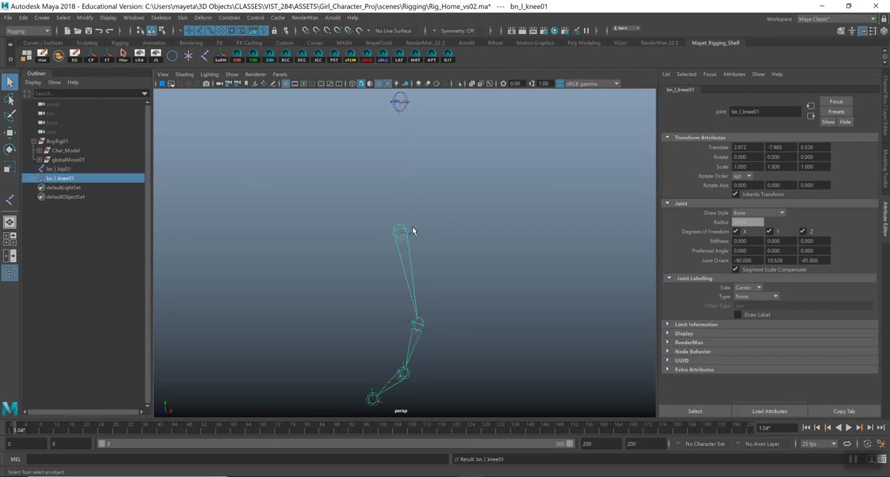
left_click(420, 326)
key("shift+p")
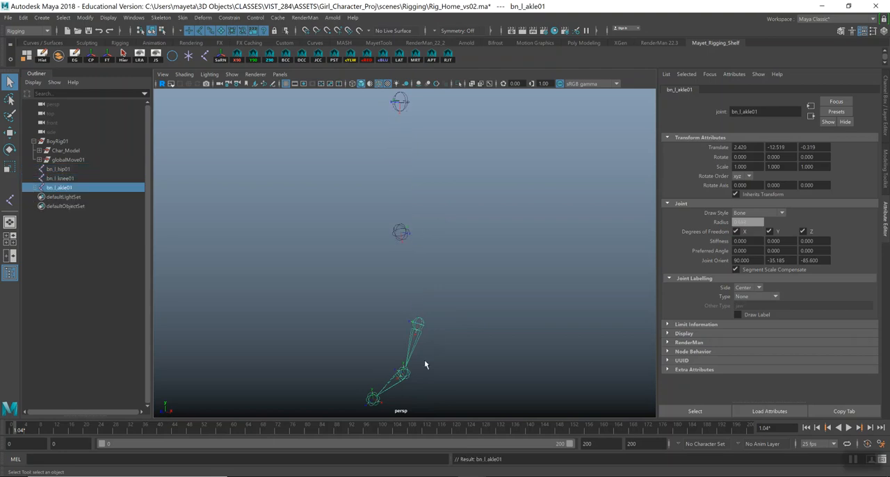
left_click(405, 374)
key("shift+p")
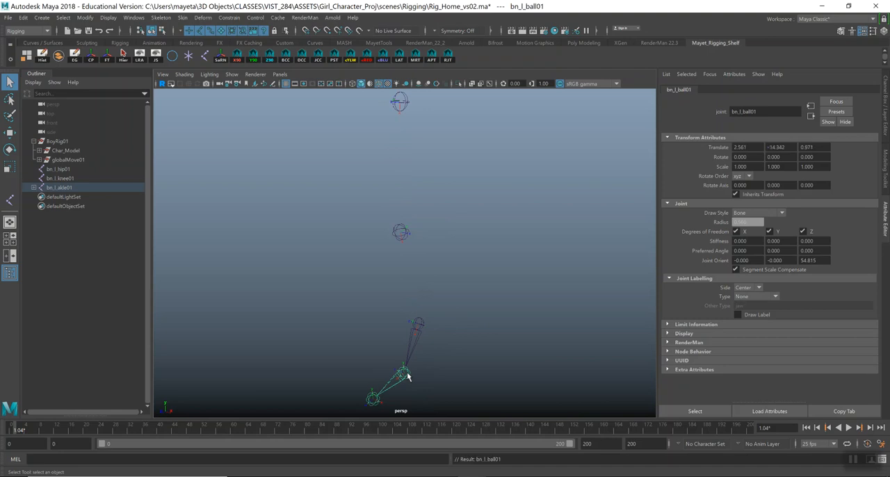
left_click(372, 398)
key("shift+p")
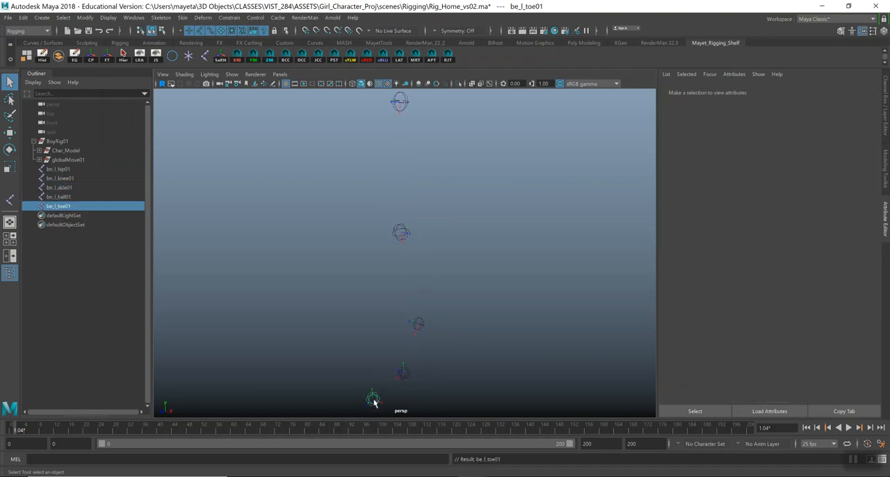
Select the knee joint and examine the orientation of its axes against the other leg joints.
left_click_drag(388, 283, 417, 279, "alt")
left_click(421, 238)
left_click_drag(447, 236, 413, 210, "alt")
left_click(405, 236)
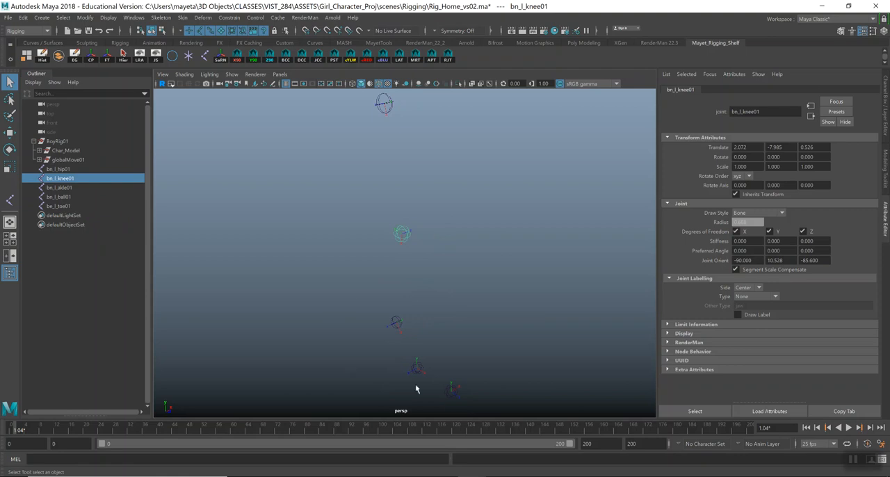
left_click_drag(411, 327, 402, 182, "alt")
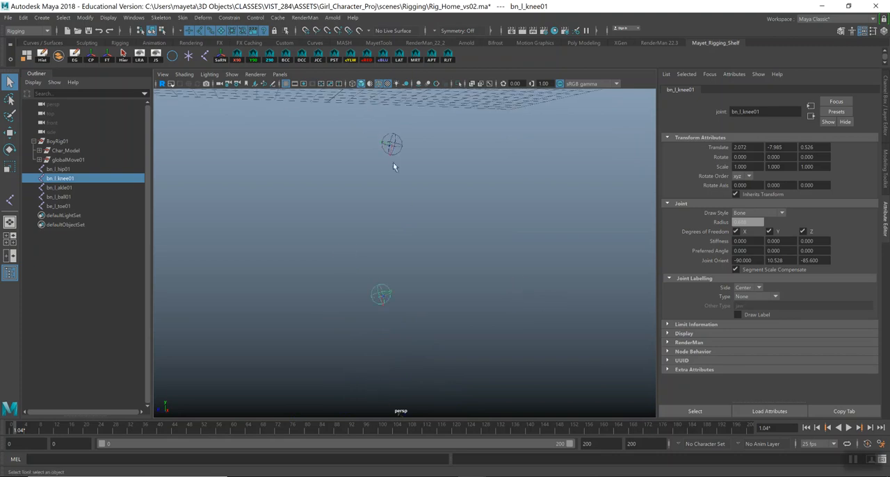
middle_click_drag(408, 322, 424, 309, "alt")
left_click_drag(424, 309, 348, 192, "alt")
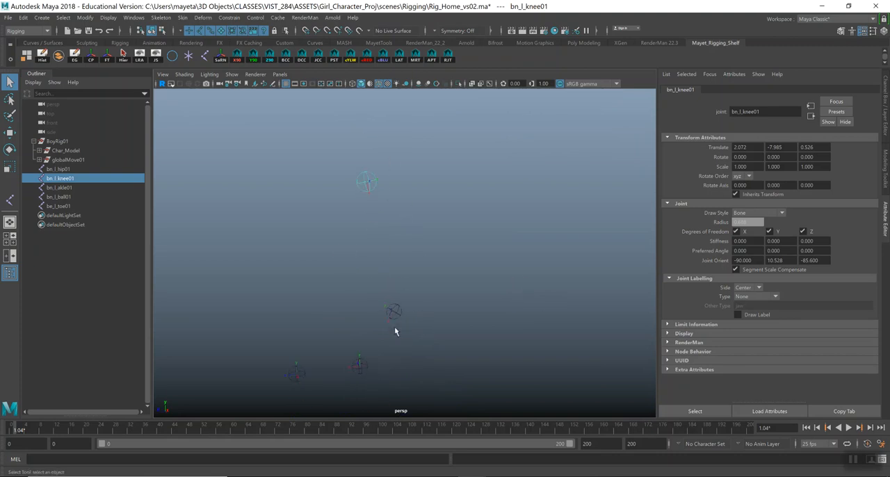
mouse_move(408, 191)
left_mouse_down("alt")
mouse_move(449, 188)
mouse_move(451, 179)
mouse_move(453, 197)
mouse_move(429, 211)
mouse_move(369, 211)
mouse_move(403, 204)
left_mouse_up("alt")
mouse_move(408, 203)
right_mouse_down("alt")
mouse_move(407, 231)
mouse_move(405, 214)
right_mouse_up("alt")
left_click_drag(502, 261, 463, 284, "alt")
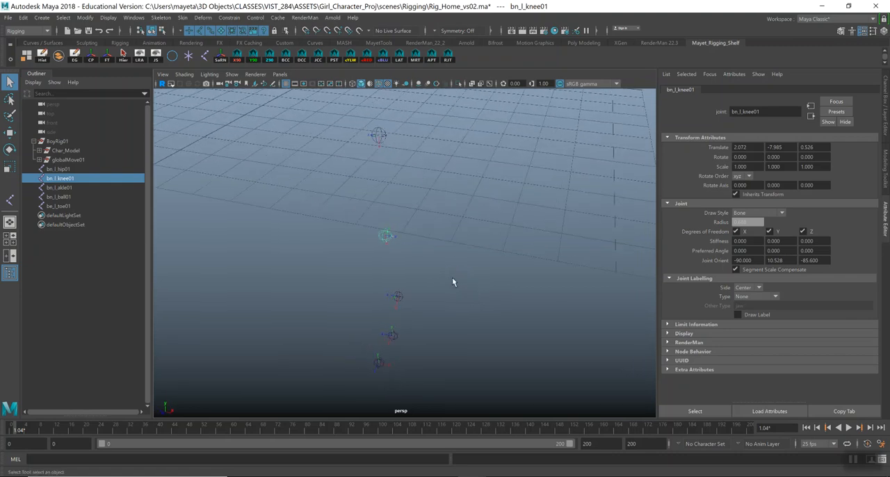
left_click_drag(405, 258, 392, 238, "alt")
Display the Model_Layer and compare the leg joints' positions with the character's legs and shoes.
left_click(885, 131)
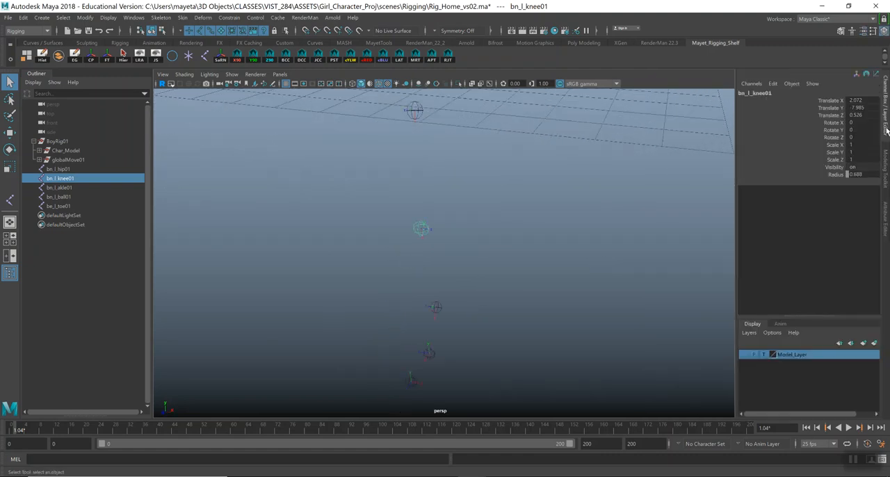
left_click(744, 354)
left_click_drag(523, 280, 451, 305, "alt")
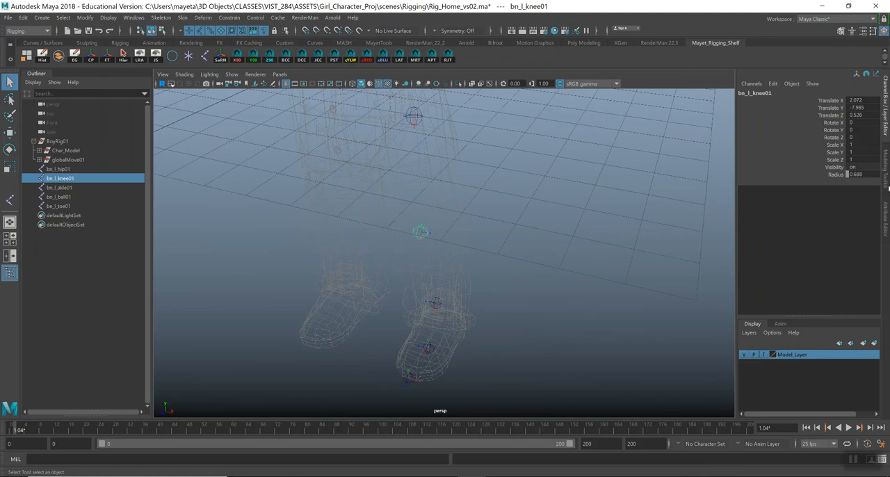
left_click(887, 187)
left_click(886, 224)
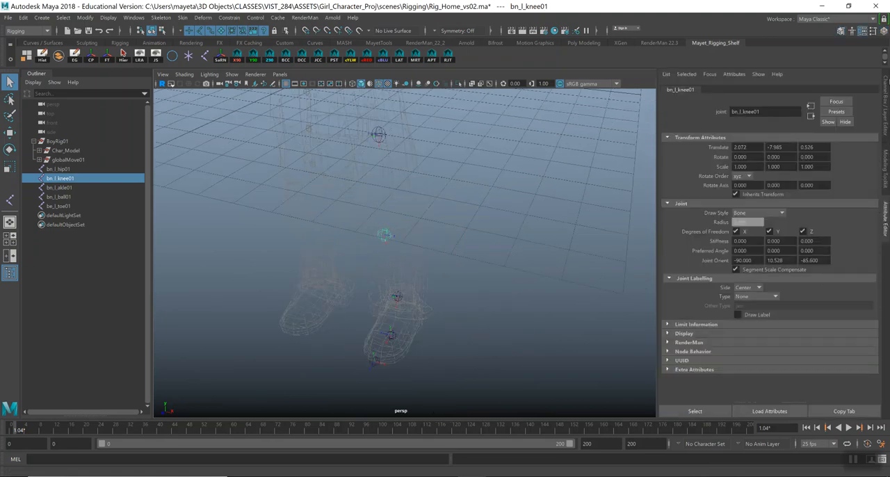
left_click(885, 104)
left_click_drag(581, 281, 486, 240, "alt")
Hide the Model_Layer and turn off the viewport grid.
left_click(744, 355)
mouse_move(596, 272)
left_mouse_down("alt")
mouse_move(574, 264)
mouse_move(584, 270)
left_mouse_up("alt")
mouse_move(584, 270)
right_mouse_down("alt")
mouse_move(561, 259)
mouse_move(580, 267)
right_mouse_up("alt")
left_click(286, 84)
mouse_move(420, 212)
left_mouse_down("alt")
mouse_move(432, 208)
mouse_move(422, 205)
left_mouse_up("alt")
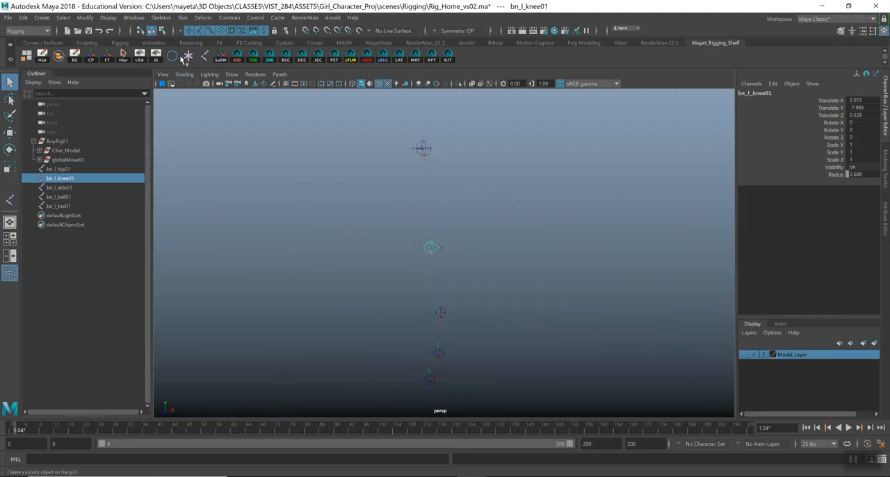
Create a locator, ready the Move tool, and display the Model_Layer as a template wireframe.
left_click(42, 18)
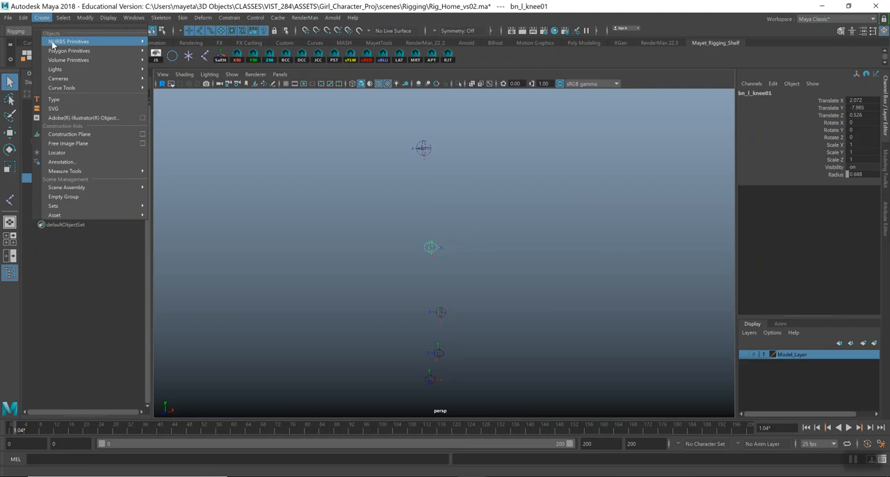
left_click(61, 152)
left_click_drag(575, 307, 501, 243, "alt")
key("w")
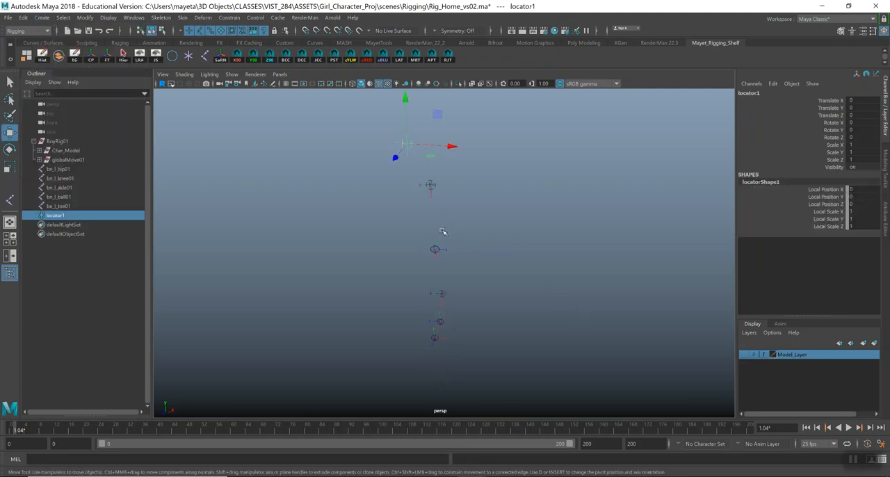
key("v")
left_click(744, 355)
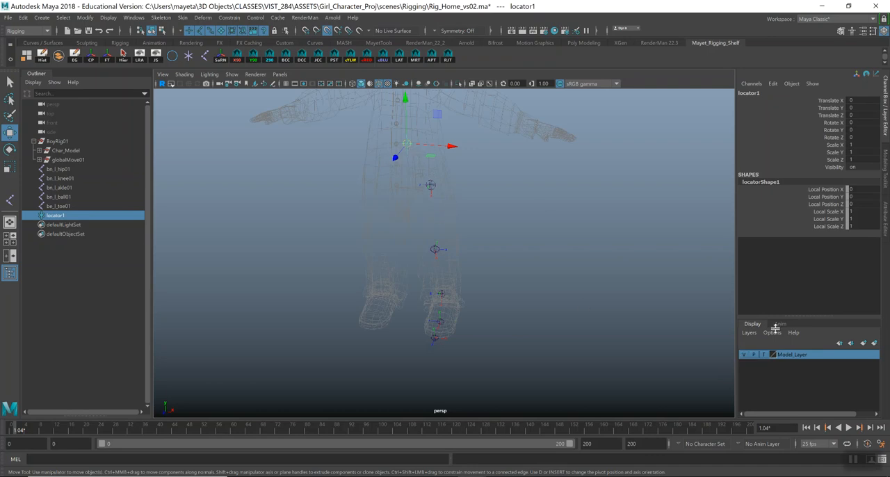
Try moving the locator with point snapping while the Model_Layer is in reference mode.
left_click(764, 354)
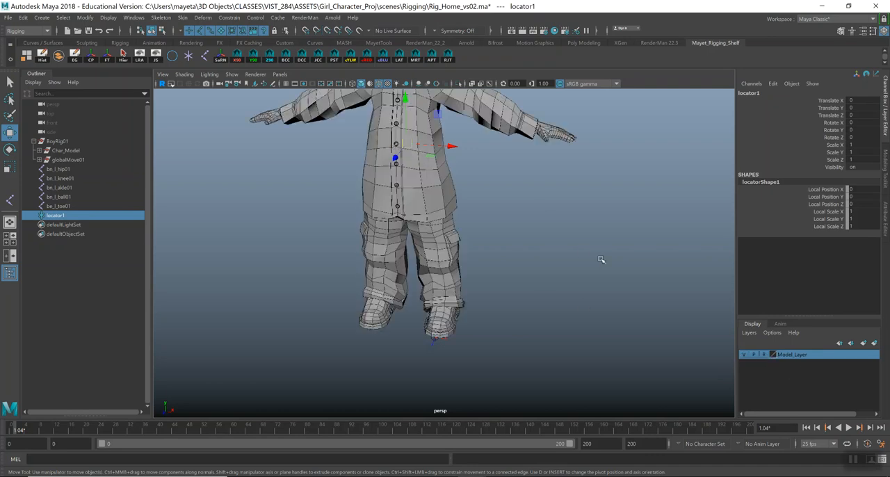
key("v")
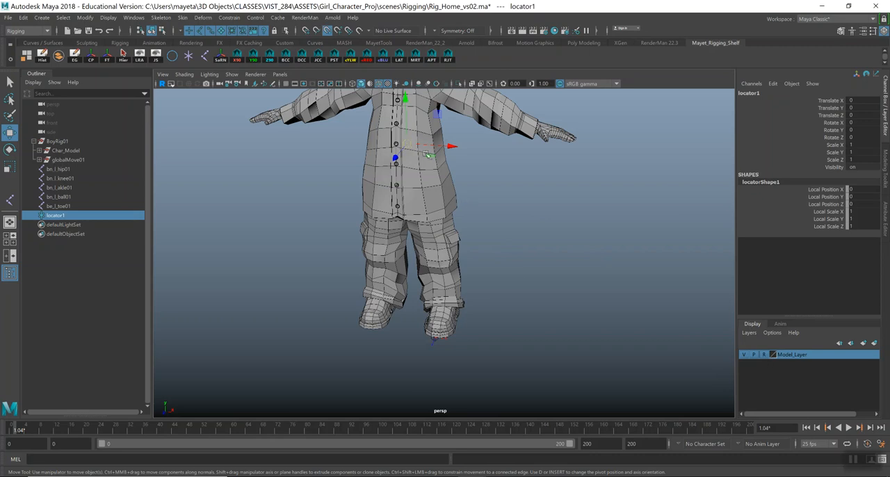
mouse_move(408, 147)
left_mouse_down()
mouse_move(417, 159)
mouse_move(413, 139)
mouse_move(410, 159)
left_mouse_up()
key("ctrl+z")
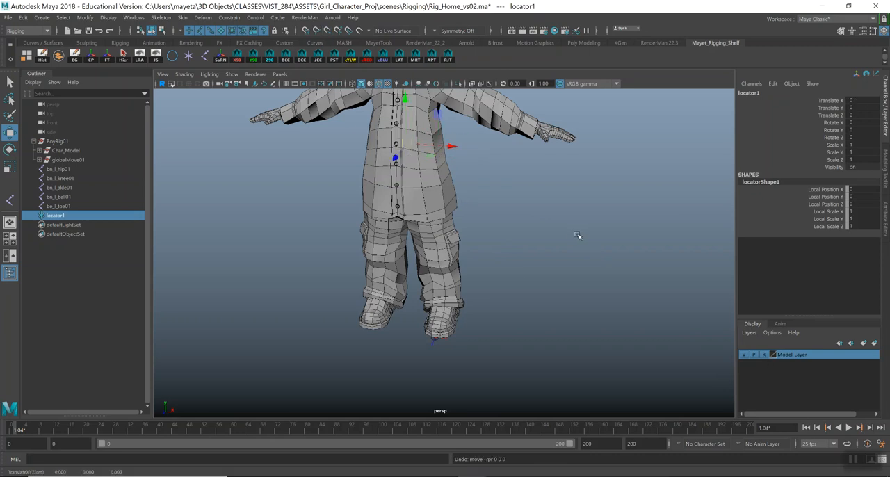
left_click(764, 356)
left_click(765, 355)
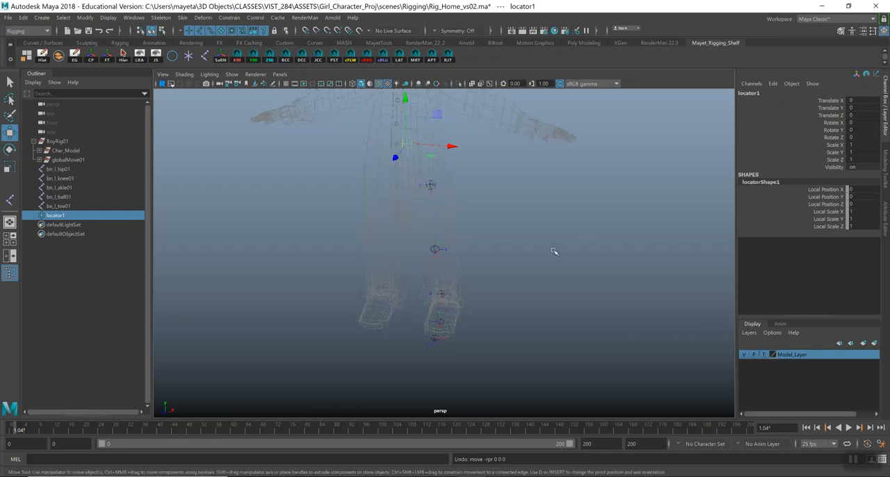
Point-snap the locator to the knee joint and move it sideways away from the leg to about 6.608 in X.
key("v")
left_click_drag(406, 144, 541, 258)
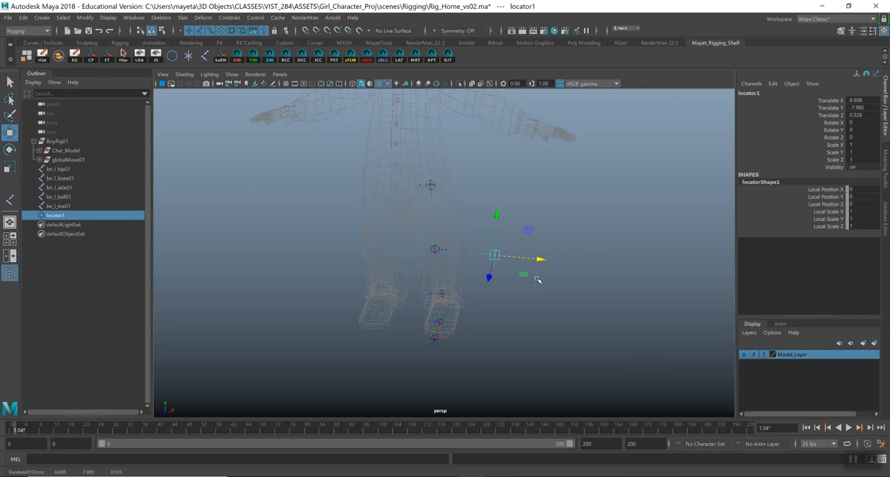
left_click_drag(482, 252, 486, 244, "alt")
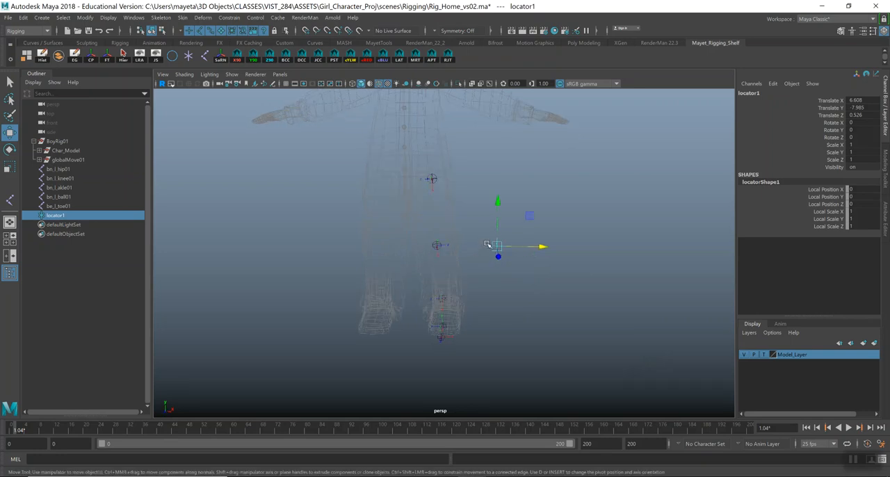
left_click_drag(451, 302, 503, 292, "alt")
Set the knee joint's Joint Orient to 0, 0, 0.
left_click(422, 195)
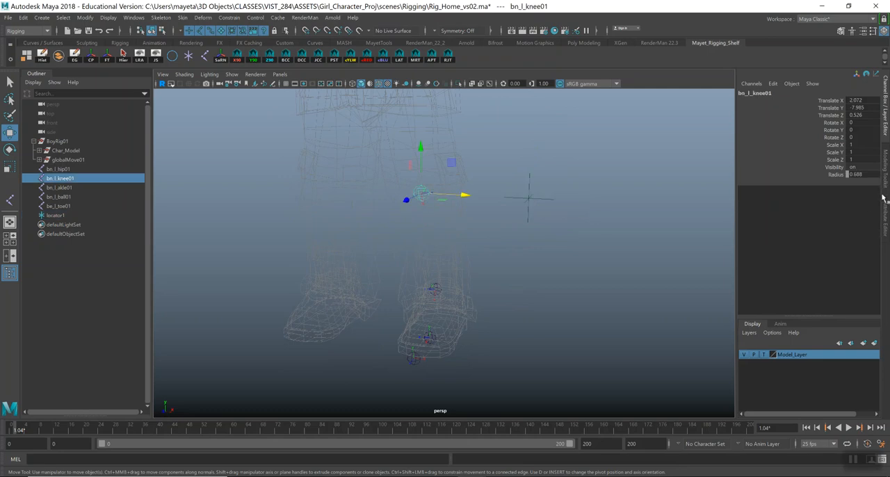
left_click(885, 215)
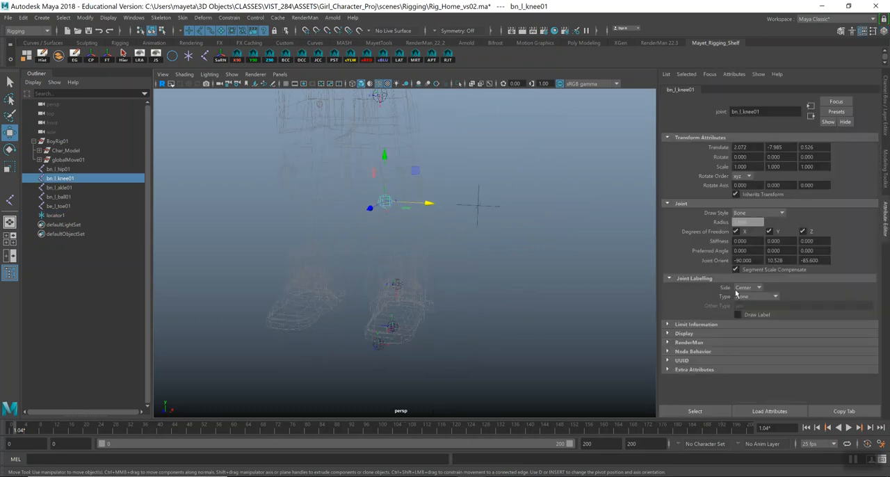
left_click(744, 260)
type("0")
key("Tab")
type("0")
key("Tab")
type("0")
mouse_move(433, 239)
left_mouse_down("alt")
mouse_move(453, 243)
mouse_move(446, 239)
left_mouse_up("alt")
Select the ankle joint followed by the knee joint and open the Aim constraint options.
left_click(399, 281)
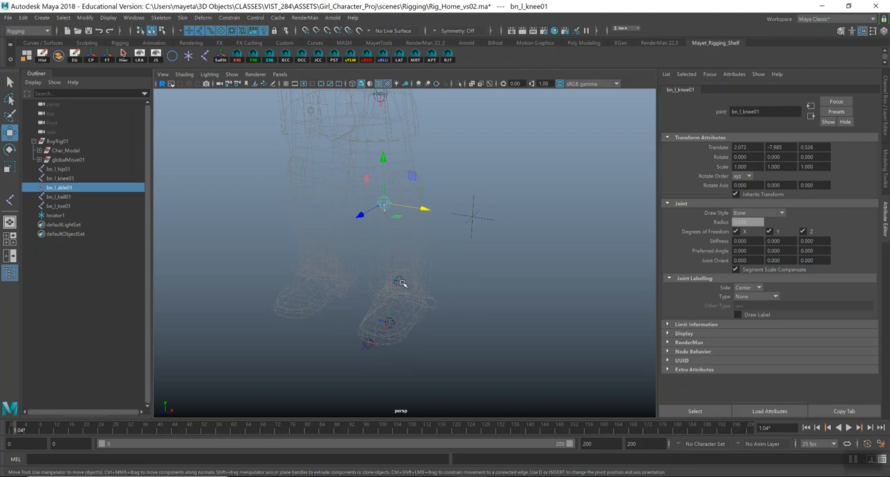
key("q")
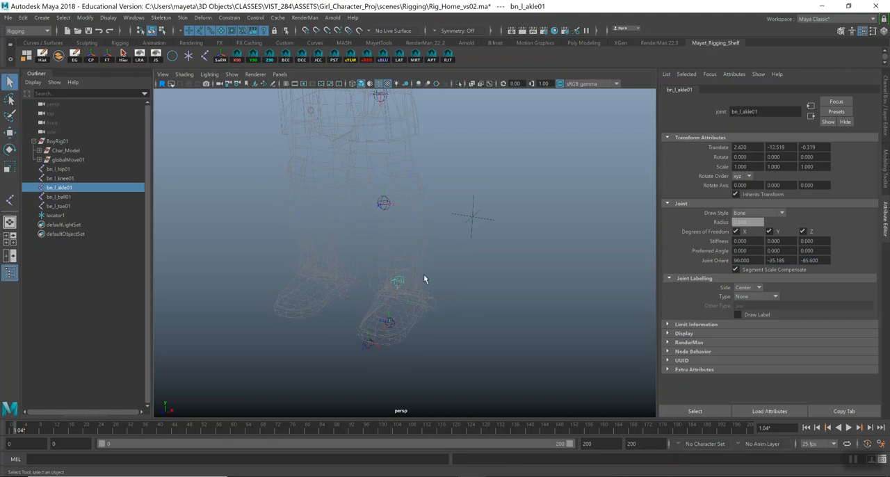
left_click(384, 204, "shift")
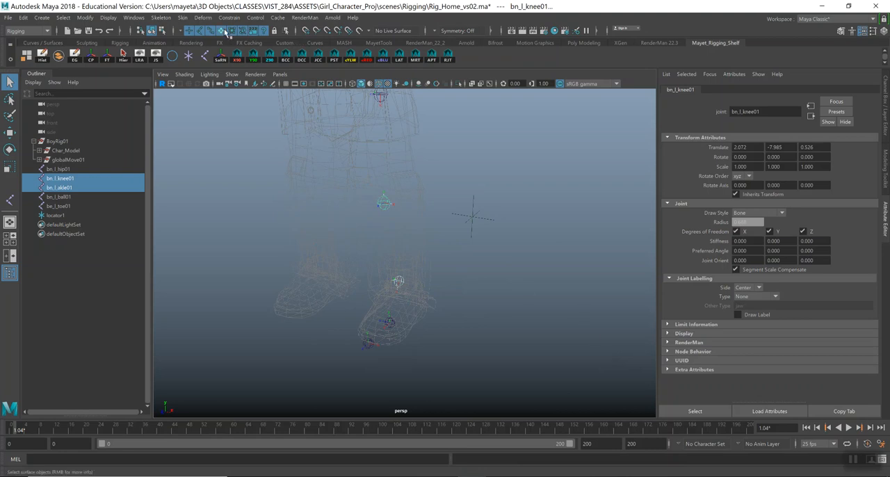
left_click(228, 18)
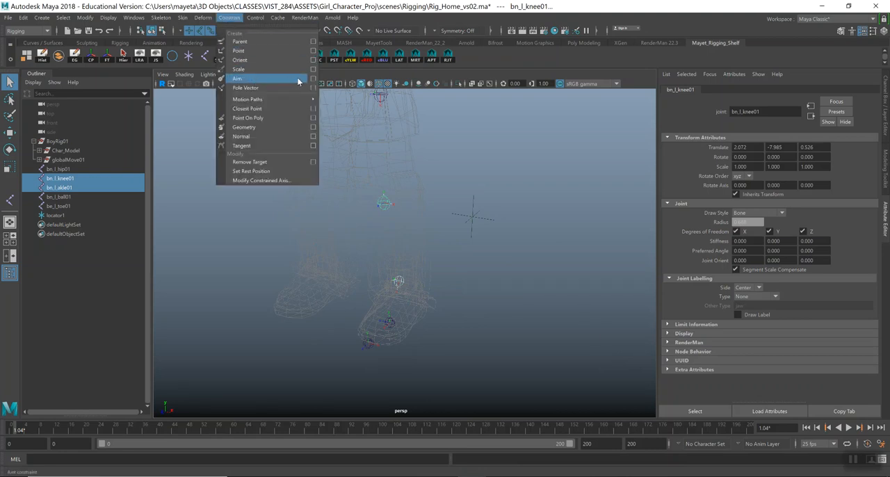
left_click(313, 78)
left_click_drag(23, 191, 572, 118)
left_click(53, 199)
left_click(61, 216)
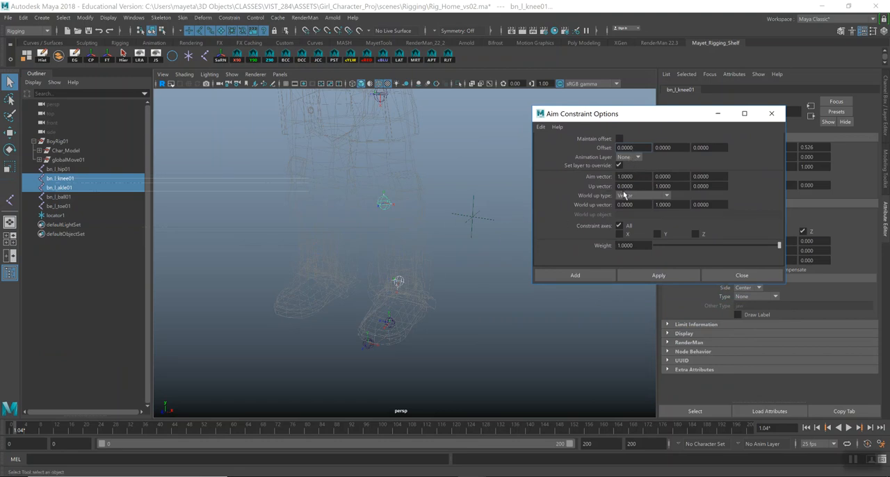
Set the aim constraint's up vector to 0, 0, -1 and world up type to Object up, with locator1 as world up object.
left_click(679, 186)
type("0")
key("Tab")
key("BackSpace")
type("-1")
left_click(652, 195)
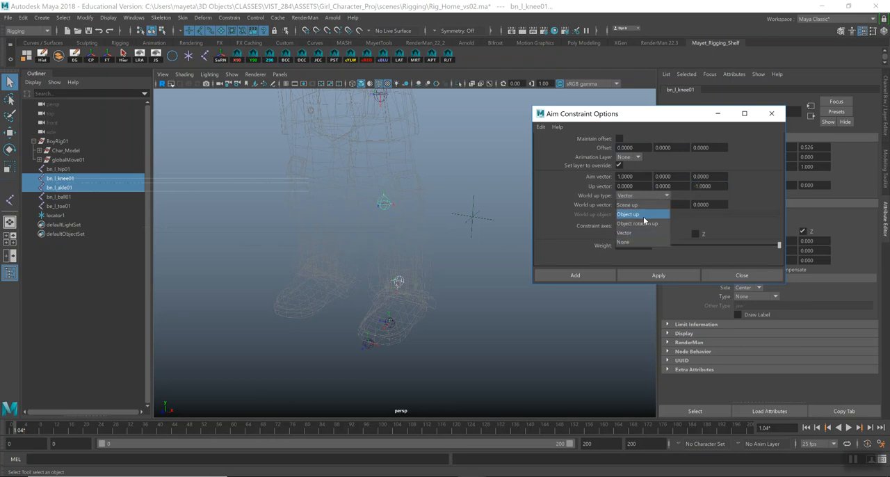
left_click(639, 214)
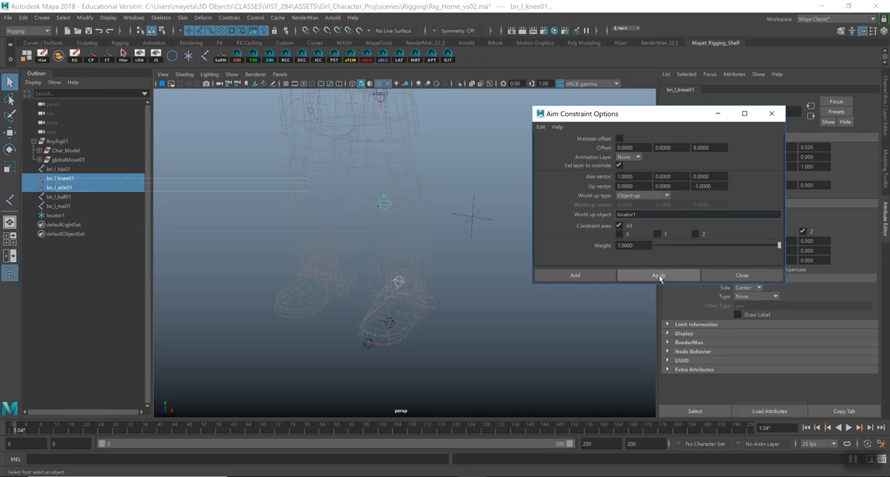
Hide the Model_Layer and apply the aim constraint so the knee joint aims at the ankle joint.
scroll(461, 299, "up", 6)
middle_click_drag(433, 313, 445, 282, "alt")
left_click(886, 125)
left_click(744, 356)
right_click_drag(444, 218, 389, 154, "alt")
middle_click_drag(422, 188, 416, 233, "alt")
mouse_move(416, 234)
left_mouse_down("alt")
mouse_move(419, 246)
mouse_move(449, 254)
mouse_move(422, 249)
left_mouse_up("alt")
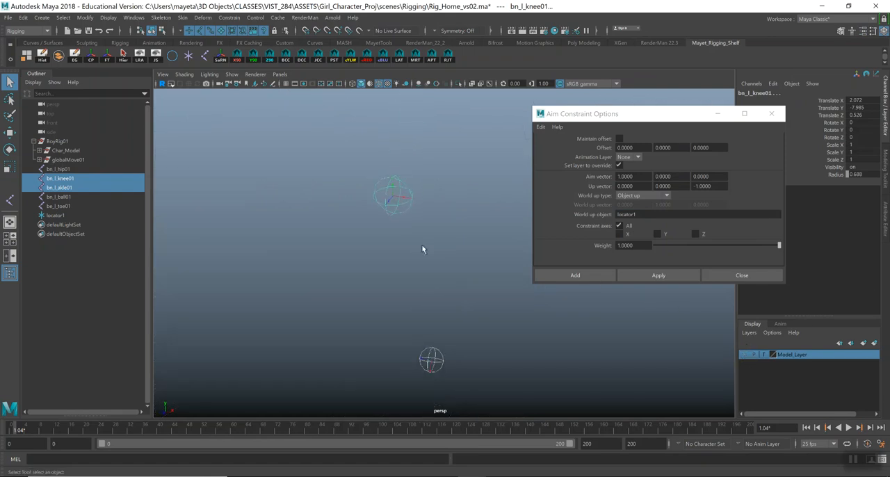
left_click(659, 275)
left_click_drag(429, 274, 389, 231, "alt")
left_click_drag(440, 377, 432, 369, "alt")
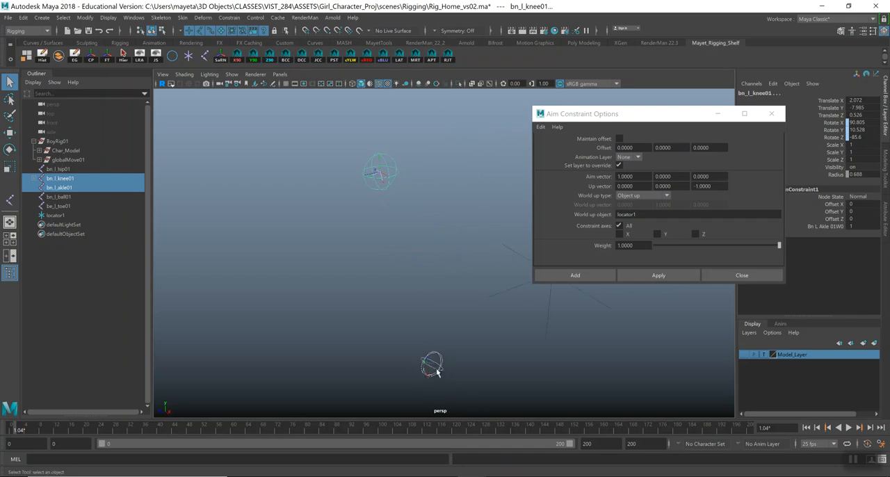
Select only the knee joint, close the Aim constraint options, and show the joint's full attributes.
mouse_move(375, 189)
left_mouse_down("alt")
mouse_move(392, 175)
mouse_move(359, 178)
mouse_move(396, 178)
mouse_move(377, 182)
mouse_move(384, 186)
mouse_move(303, 181)
mouse_move(422, 234)
mouse_move(382, 176)
left_mouse_up("alt")
left_click(386, 178)
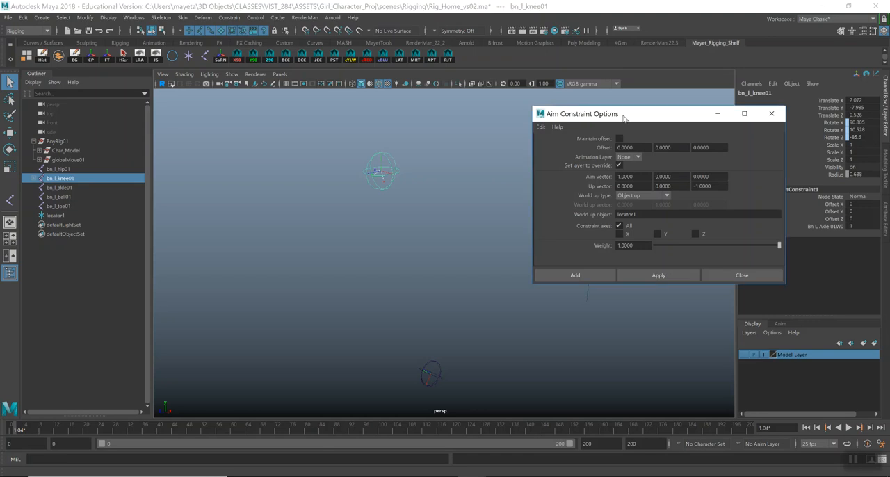
left_click_drag(624, 116, 556, 117)
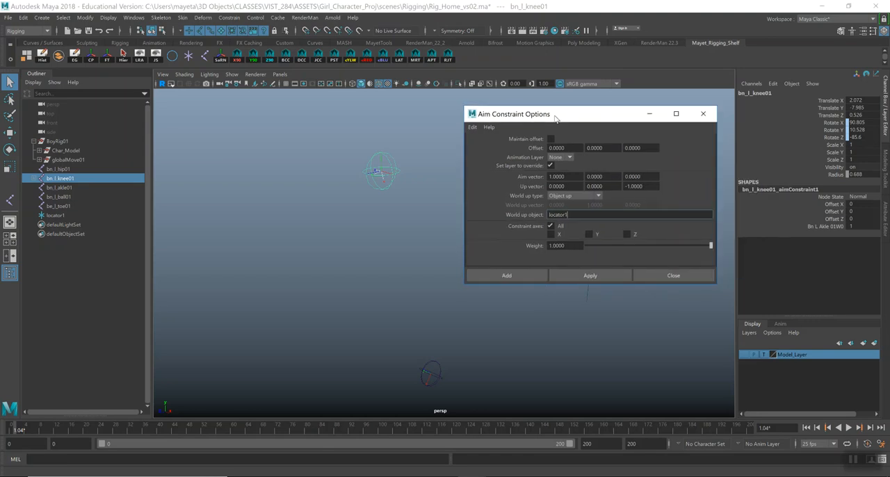
left_click(702, 114)
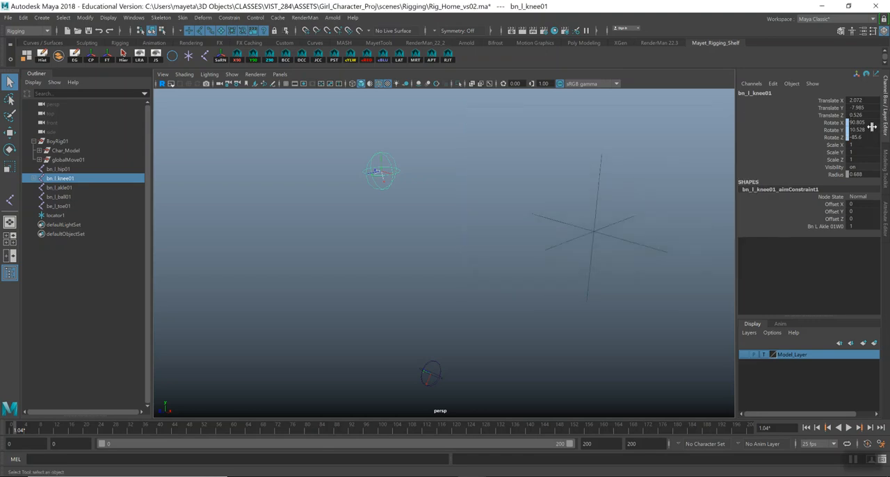
left_click(884, 160)
left_click(885, 162)
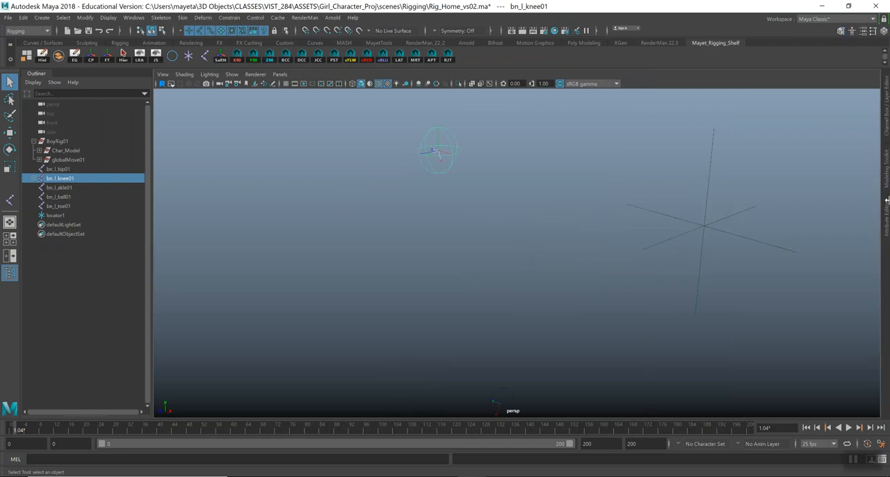
left_click(887, 221)
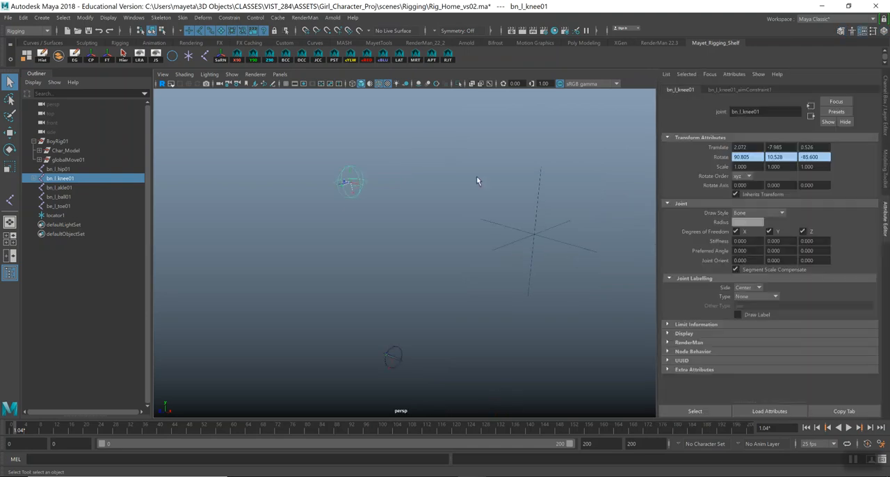
Delete the aim constraint nested under the knee joint.
left_click(33, 179)
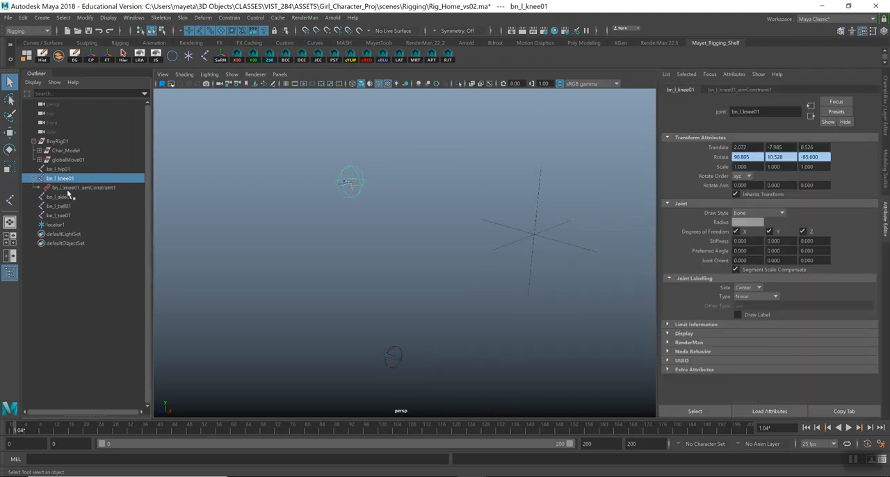
left_click(73, 189)
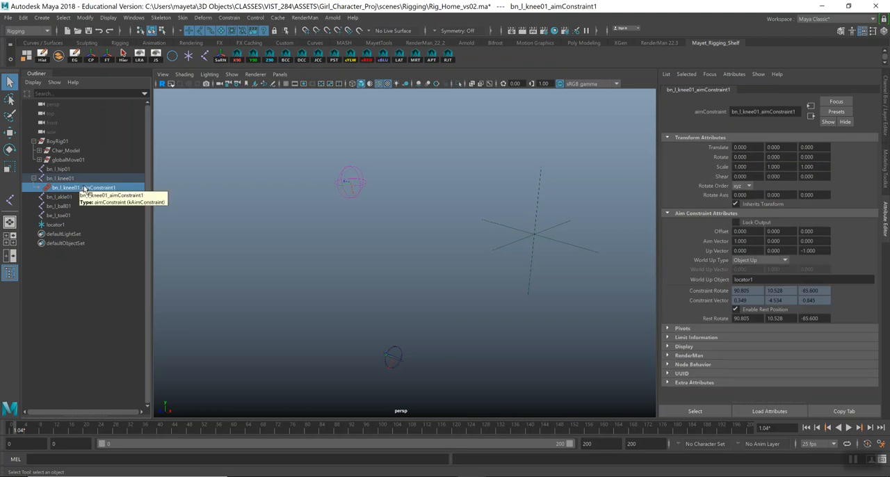
key("Delete")
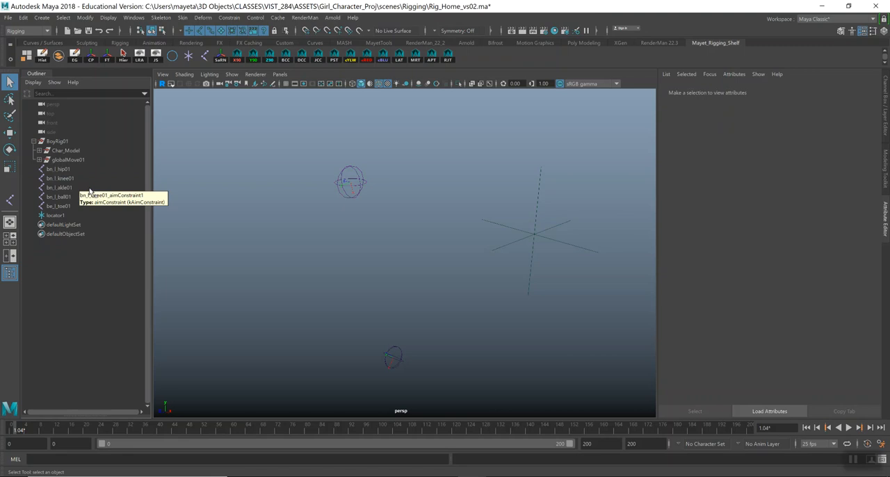
Move the knee joint's Rotate X value into Joint Orient X as 90.805, leaving Rotate X at 0.
left_click(68, 179)
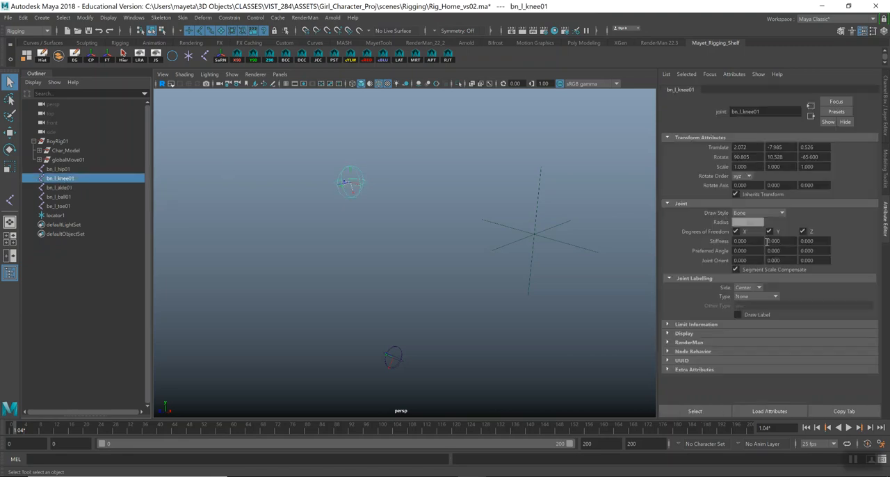
left_click_drag(751, 158, 718, 158)
left_click_drag(755, 260, 723, 260)
key("Tab")
key("Tab")
left_click_drag(753, 261, 727, 262)
left_click_drag(793, 261, 750, 261)
left_click_drag(756, 157, 727, 158)
key("ctrl+c")
key("BackSpace")
type("0")
left_click(747, 260)
key("ctrl+v")
Transfer the knee joint's Rotate Y and Z values to Joint Orient as 10.528 and -85.6, zeroing both rotations.
left_click(787, 156)
key("ctrl+c")
key("BackSpace")
left_click(788, 258)
key("ctrl+v")
key("Return")
left_click(823, 158)
key("ctrl+c")
key("BackSpace")
type("0")
left_click(823, 259)
key("ctrl+v")
key("Return")
Undo the transfer of the knee joint's rotation values into Joint Orient.
mouse_move(322, 241)
left_mouse_down("alt")
mouse_move(344, 238)
mouse_move(300, 246)
mouse_move(329, 235)
mouse_move(334, 242)
left_mouse_up("alt")
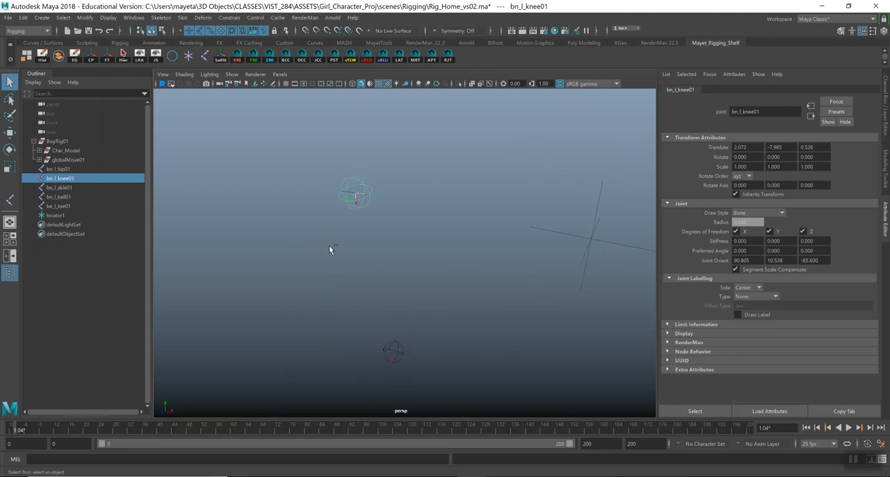
key("ctrl+z")
key("ctrl+z")
key("ctrl+z")
left_click_drag(600, 265, 588, 262, "alt")
Cut the knee joint's Rotate X value and enter it as Joint Orient X, 90.805.
left_click(753, 158)
key("ctrl+c")
key("BackSpace")
left_click(757, 260)
key("ctrl+v")
key("Return")
Set Rotate Y to 0, cut Rotate Z, and carry their former values into the knee's Joint Orient as 10.528 and -85.6.
left_click(787, 156)
key("ctrl+c")
key("BackSpace")
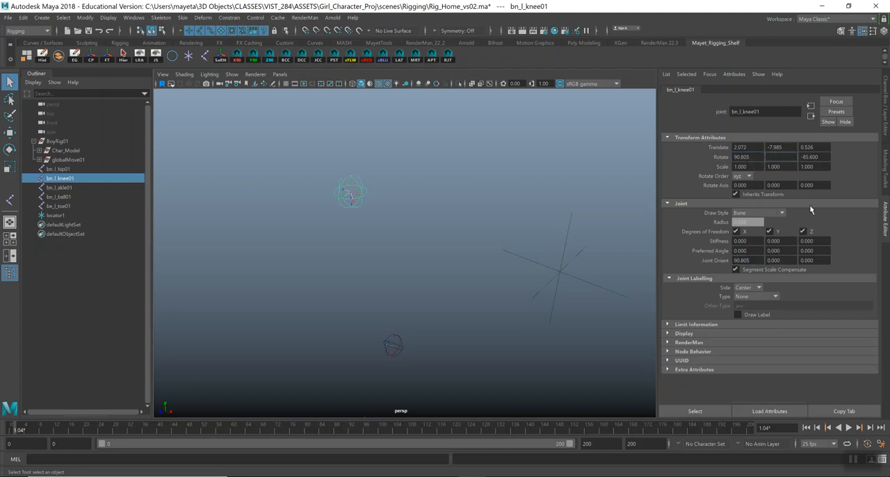
type("0")
left_click(784, 261)
key("ctrl+v")
left_click(823, 157)
key("ctrl+x")
key("Return")
left_click(821, 260)
key("ctrl+v")
key("Return")
Toggle the knee joint's Segment Scale Compensate option and set its Rotate Z and Rotate X to 0.
left_click_drag(338, 265, 394, 229, "alt")
left_click(735, 269)
left_click(736, 270)
double_click(806, 157)
type("0")
key("Return")
double_click(754, 157)
type("0")
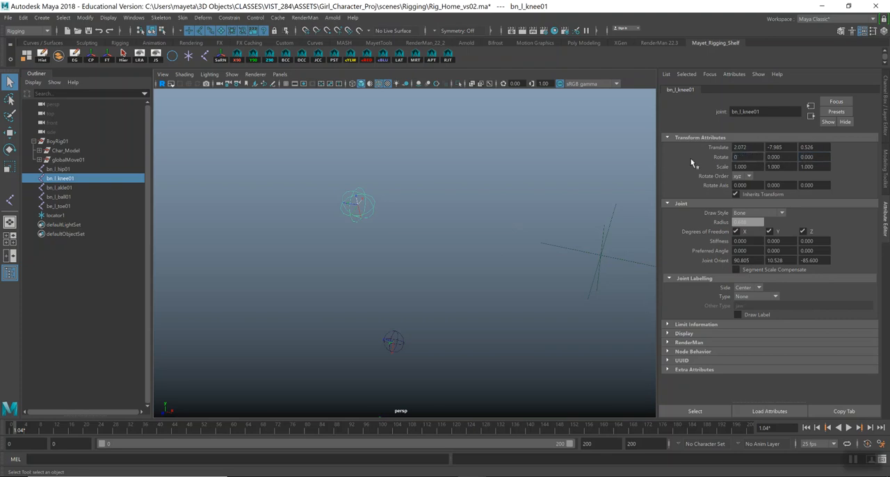
key("Return")
Examine the orientation of the knee joint's local axes relative to the other leg joints from several angles.
mouse_move(447, 276)
left_mouse_down("alt")
mouse_move(424, 273)
mouse_move(441, 270)
mouse_move(431, 274)
left_mouse_up("alt")
middle_click_drag(422, 216, 456, 216, "alt")
mouse_move(435, 245)
left_mouse_down("alt")
mouse_move(441, 232)
mouse_move(445, 241)
left_mouse_up("alt")
mouse_move(496, 246)
left_mouse_down("alt")
mouse_move(474, 239)
mouse_move(505, 239)
mouse_move(494, 253)
left_mouse_up("alt")
right_click_drag(494, 252, 387, 226, "alt")
left_click_drag(386, 226, 420, 243, "alt")
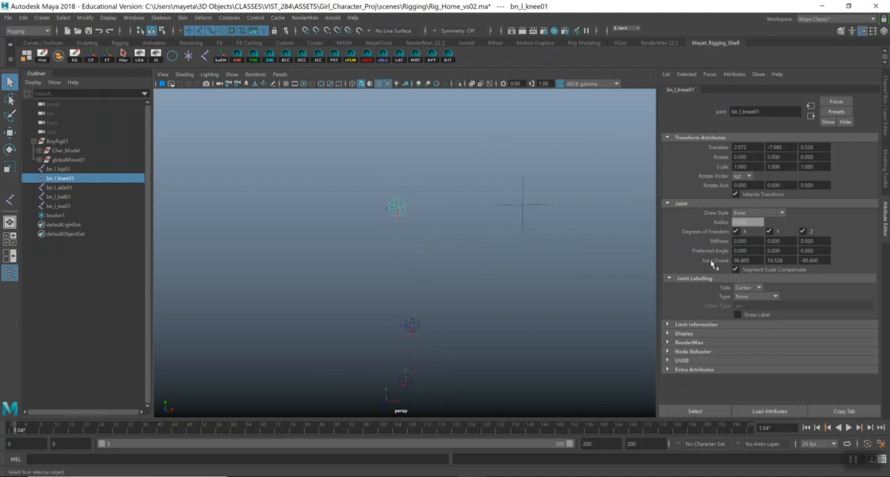
mouse_move(541, 315)
left_mouse_down("alt")
mouse_move(484, 314)
mouse_move(479, 324)
mouse_move(547, 319)
left_mouse_up("alt")
left_click_drag(440, 244, 416, 220, "alt")
left_click_drag(410, 321, 424, 236, "alt")
left_click_drag(326, 258, 433, 260, "alt")
Switch to the side view and parent the knee joint under the hip joint.
key("space")
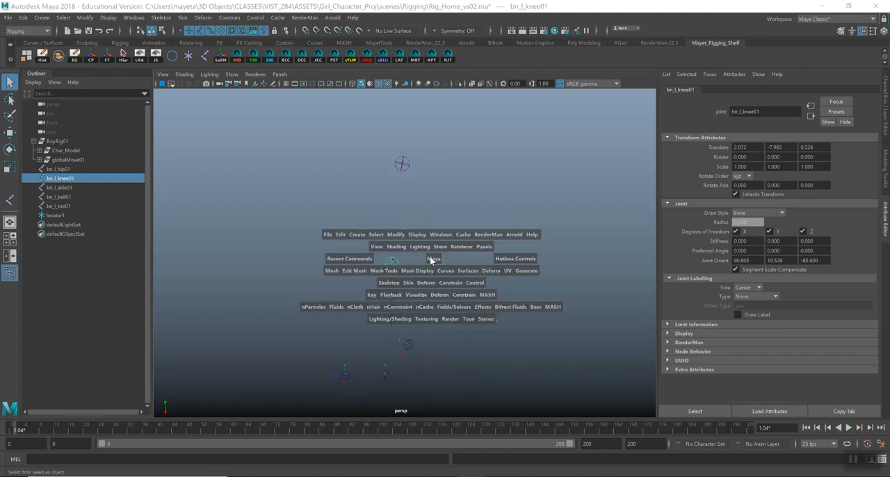
left_click(456, 259)
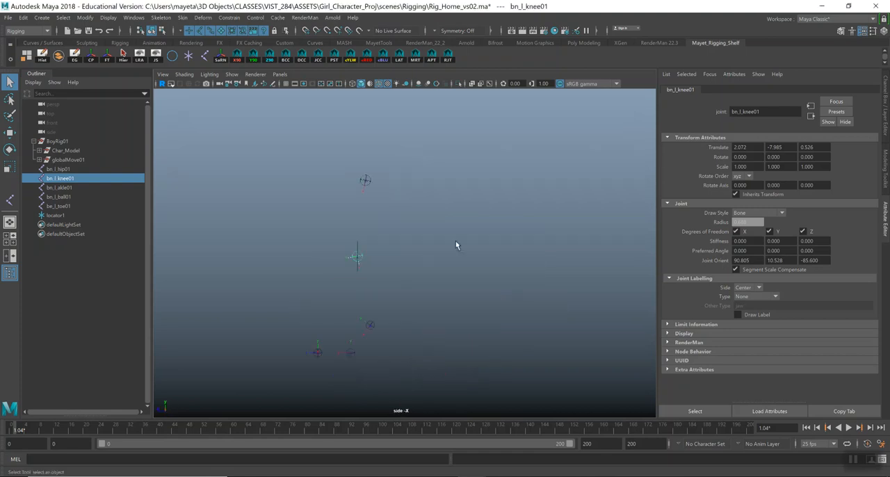
right_click_drag(446, 199, 527, 303, "alt")
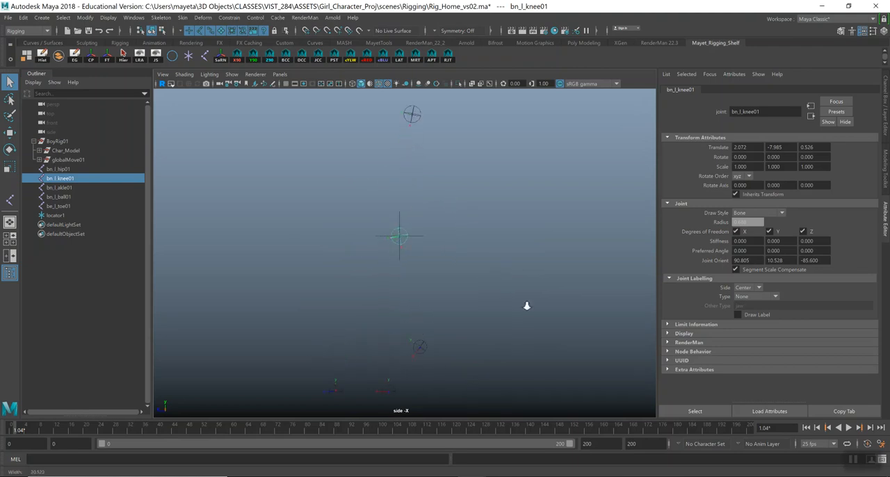
left_click(403, 240)
left_click(406, 244)
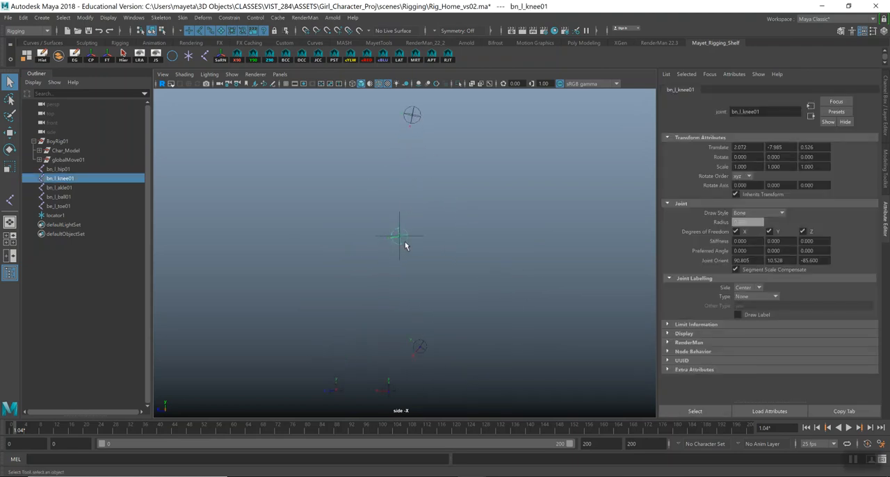
left_click(412, 116, "shift")
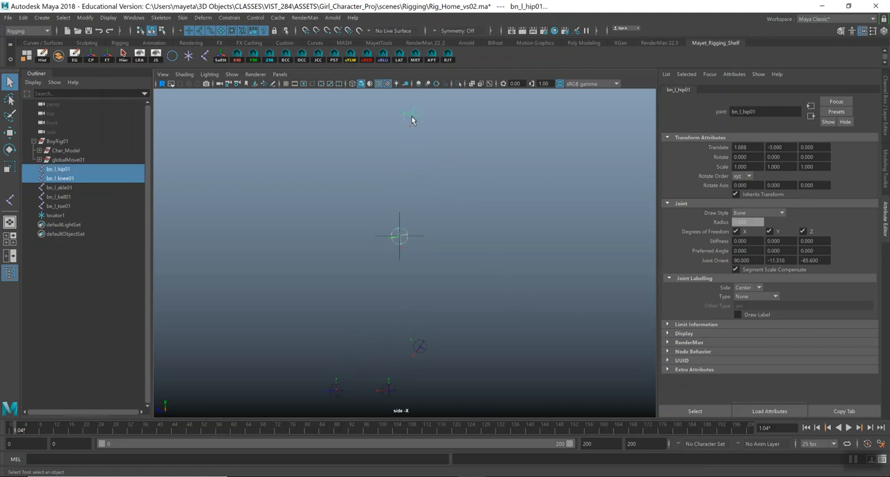
key("p")
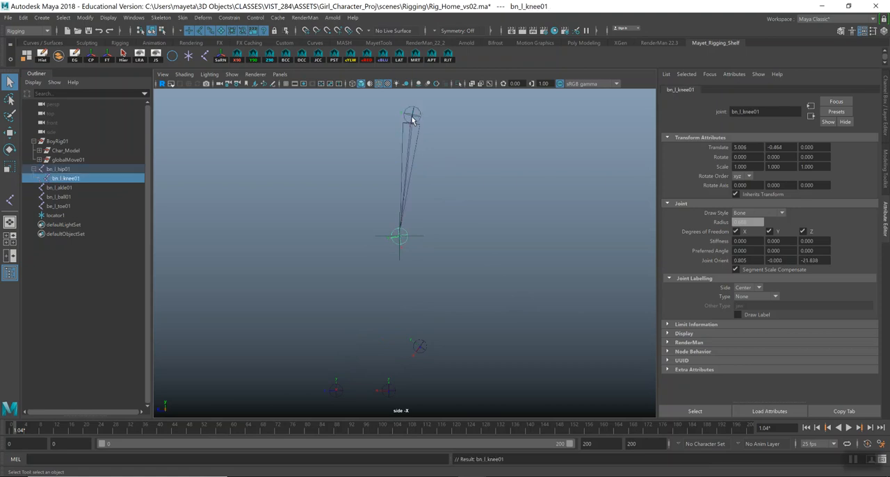
Parent the ankle joint under the knee joint.
middle_click_drag(445, 328, 459, 261, "alt")
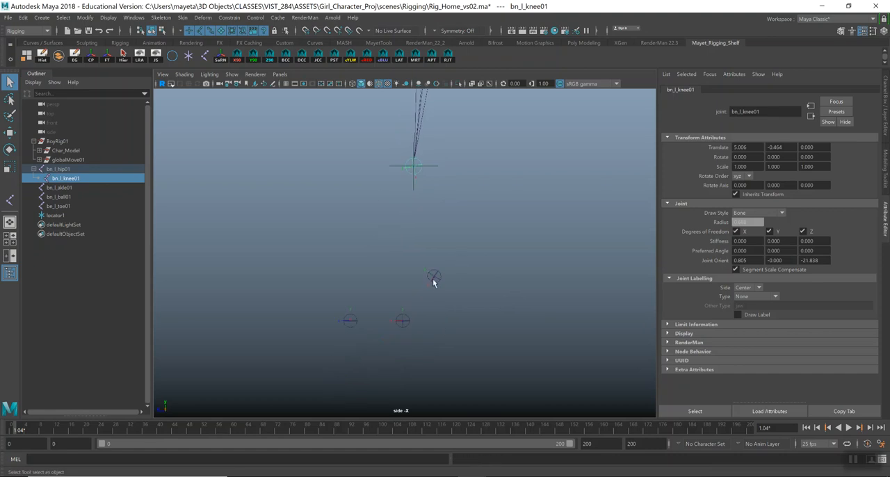
left_click(434, 278)
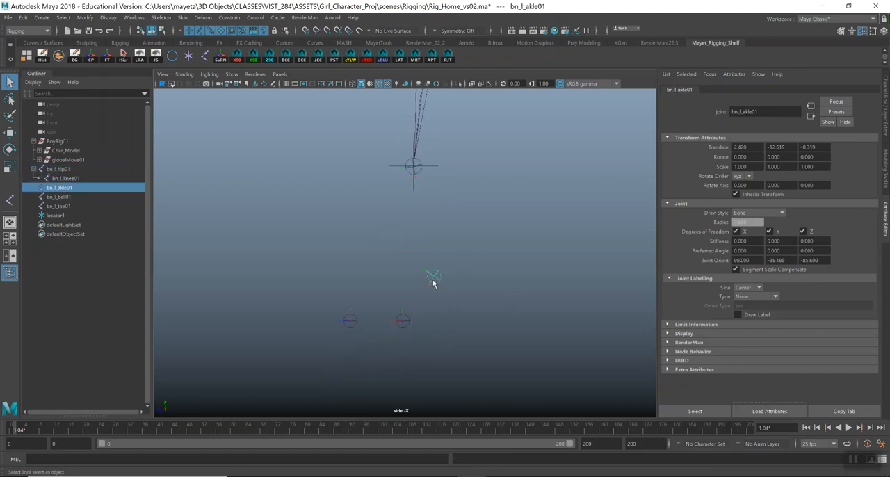
left_click(420, 175, "shift")
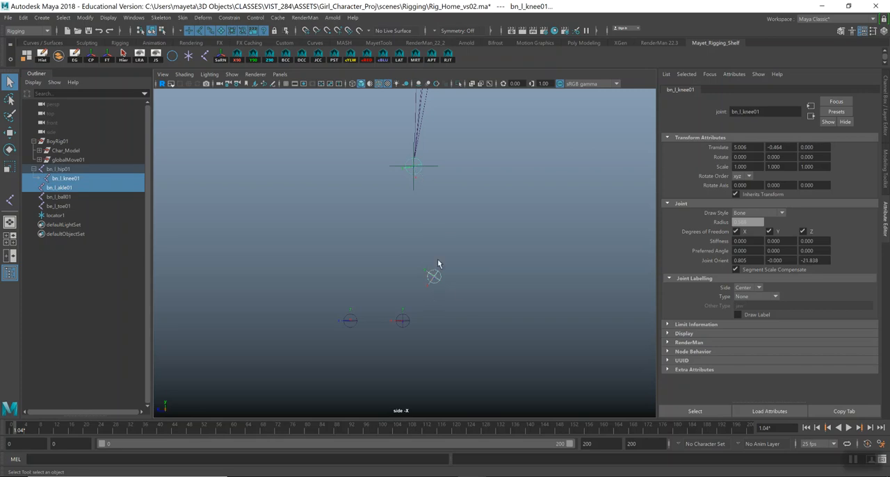
key("p")
Return to the perspective view and parent the ball joint under the ankle and the toe joint under the ball.
key("space")
left_click_drag(440, 261, 433, 213)
left_click(417, 254)
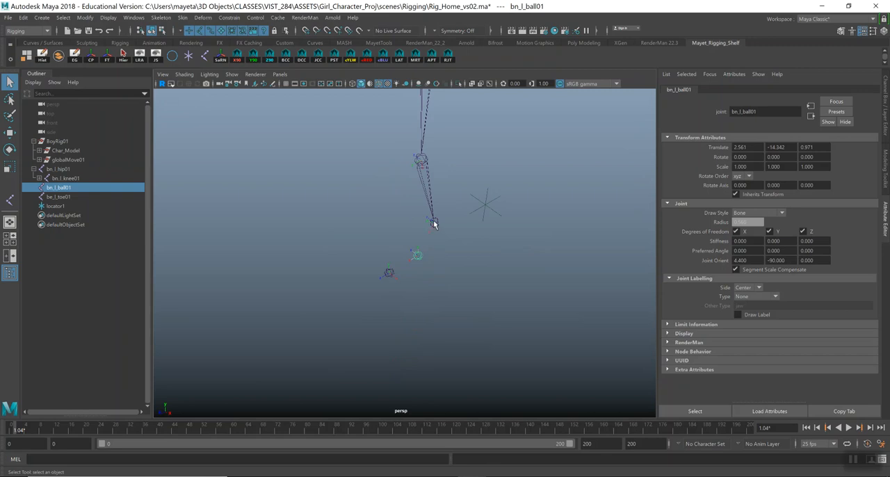
left_click(433, 223, "shift")
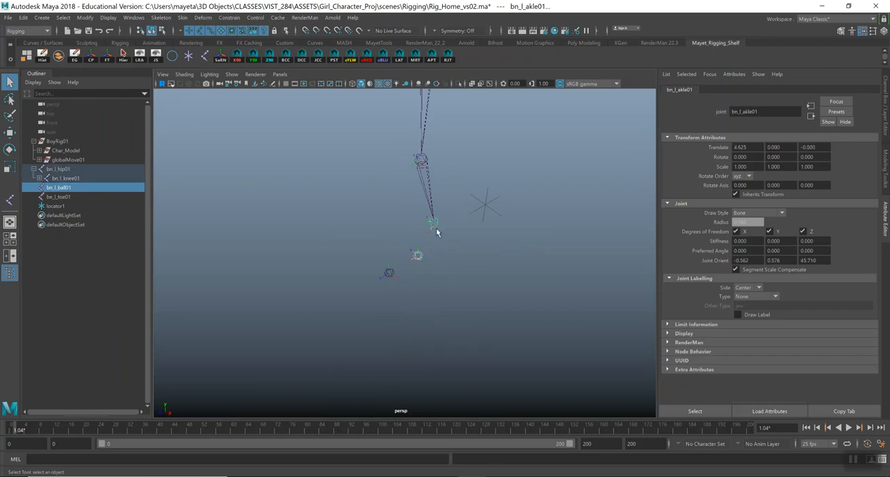
key("p")
left_click(393, 274)
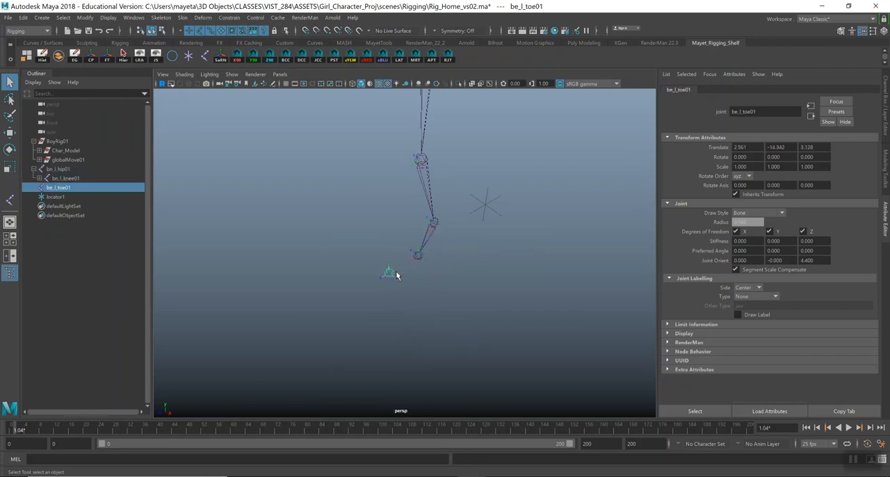
left_click(418, 258, "shift")
key("p")
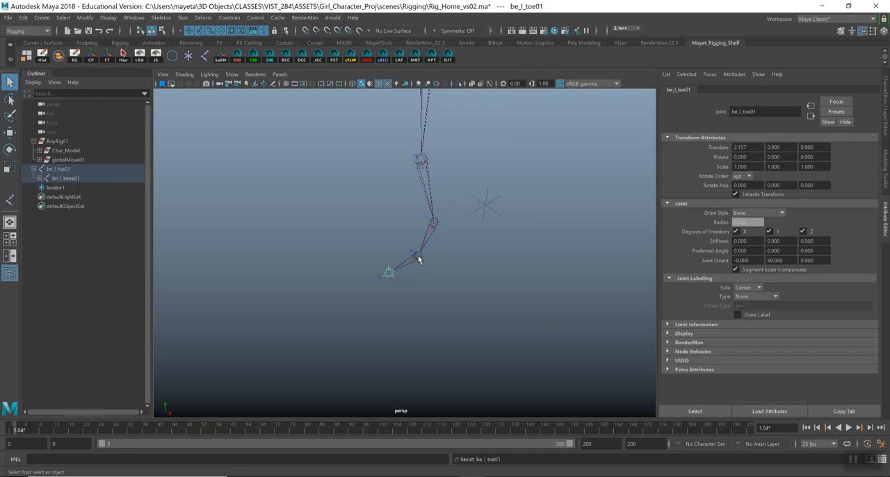
Reorient the toe joint using Orient Joint with the Orient Joint to World option enabled.
left_click_drag(417, 254, 457, 299, "alt")
right_click_drag(447, 301, 452, 252, "alt")
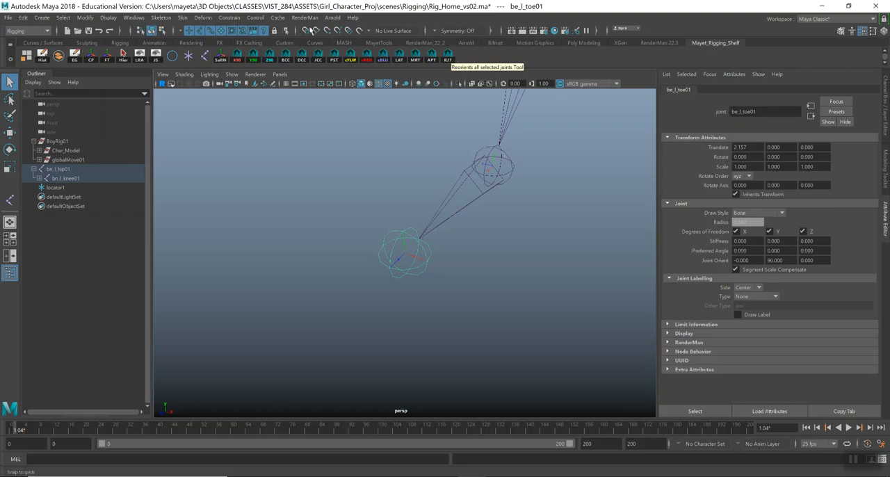
left_click(161, 19)
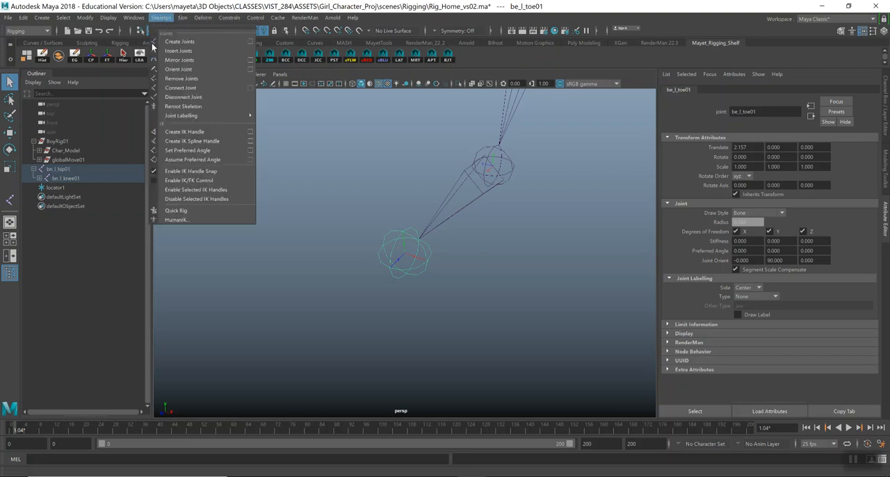
left_click(251, 69)
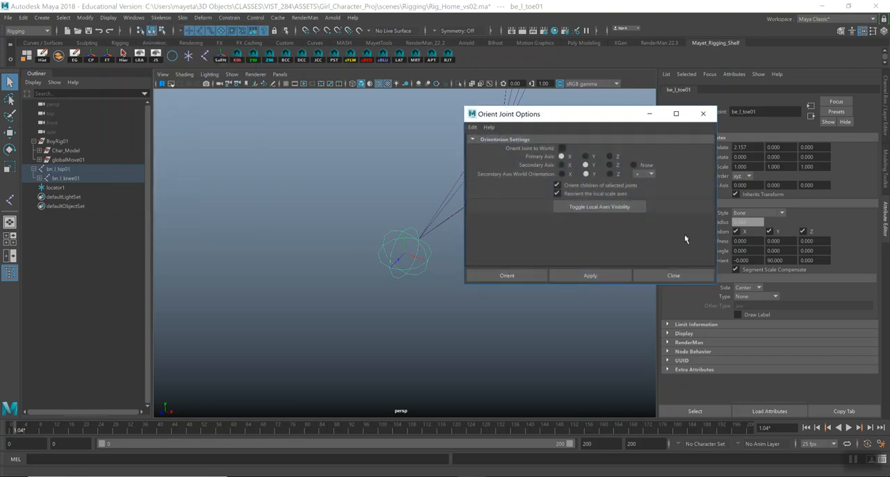
left_click(559, 149)
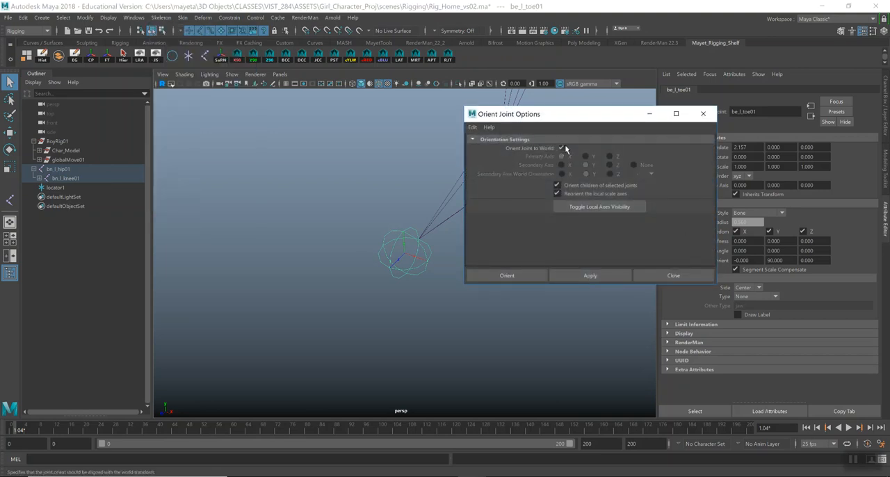
left_click(522, 276)
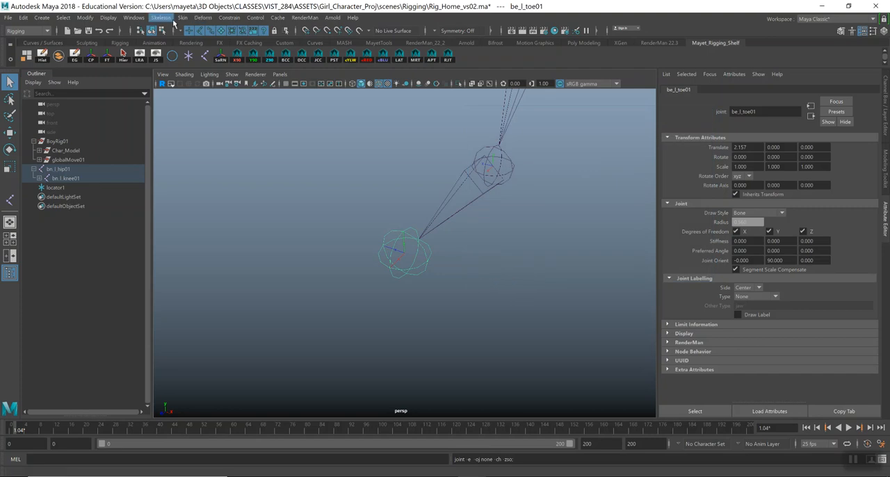
left_click(144, 18)
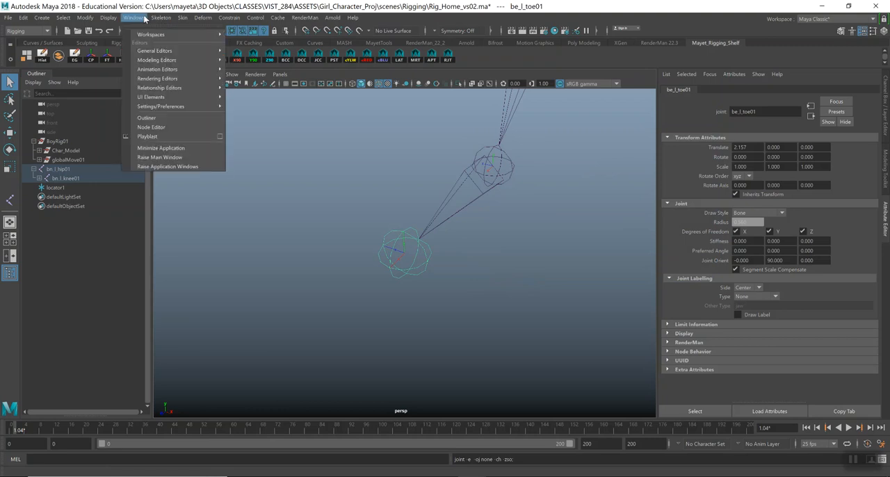
mouse_move(155, 21)
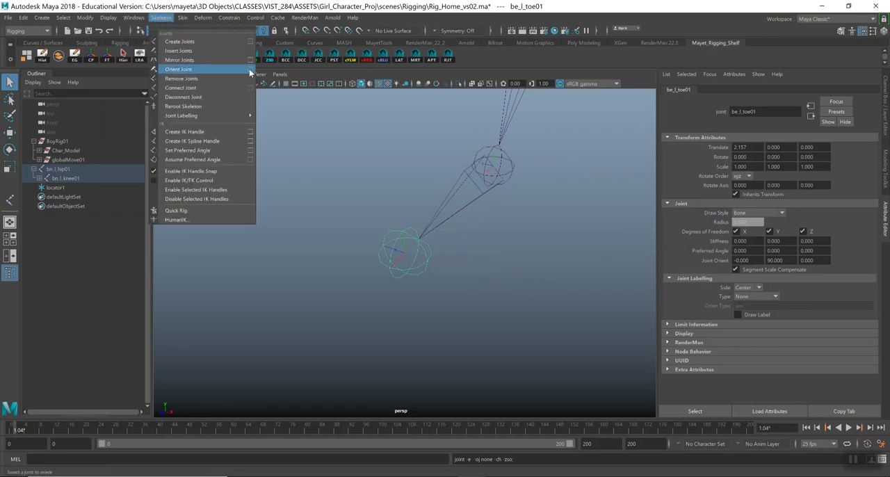
left_click(438, 6)
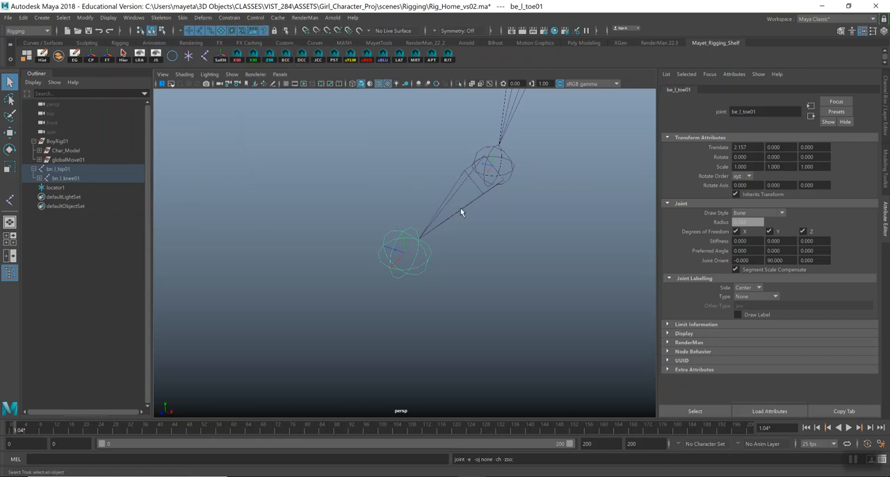
Review the reconnected leg chain and check the rotation and Joint Orient values of the hip and knee joints.
right_click_drag(542, 280, 412, 159, "alt")
middle_click_drag(412, 158, 413, 234, "alt")
left_click_drag(412, 238, 427, 205, "alt")
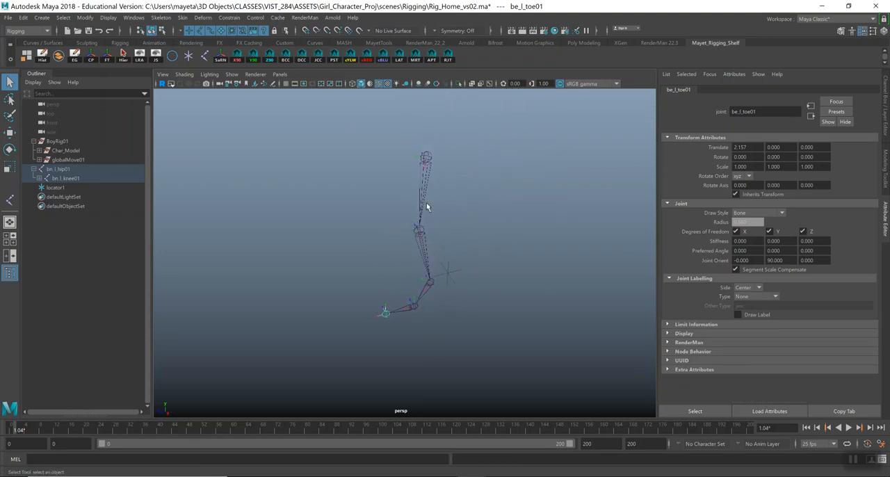
left_click(428, 160)
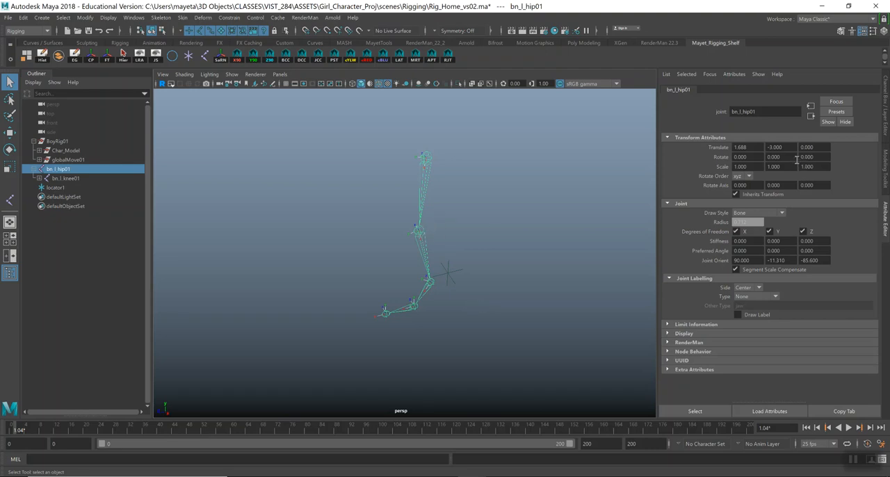
left_click(418, 231)
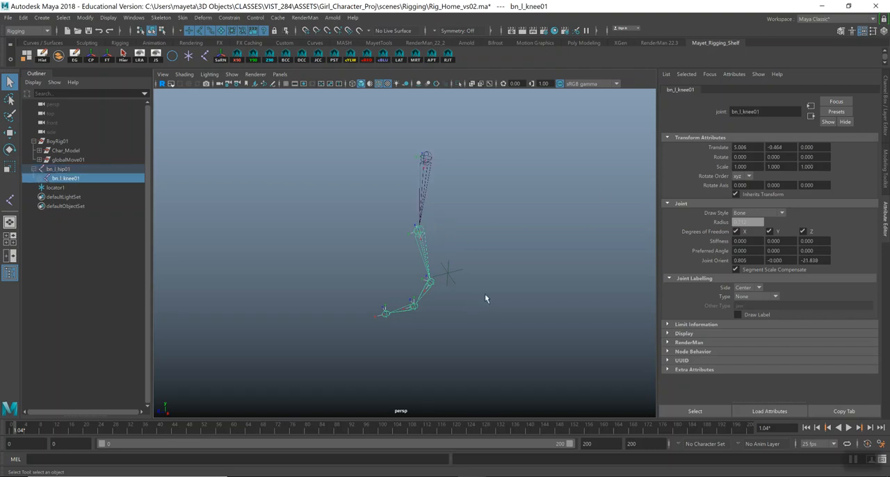
Check the rotation and Joint Orient values of the ankle, ball and toe joints, and save the scene.
left_click(430, 281)
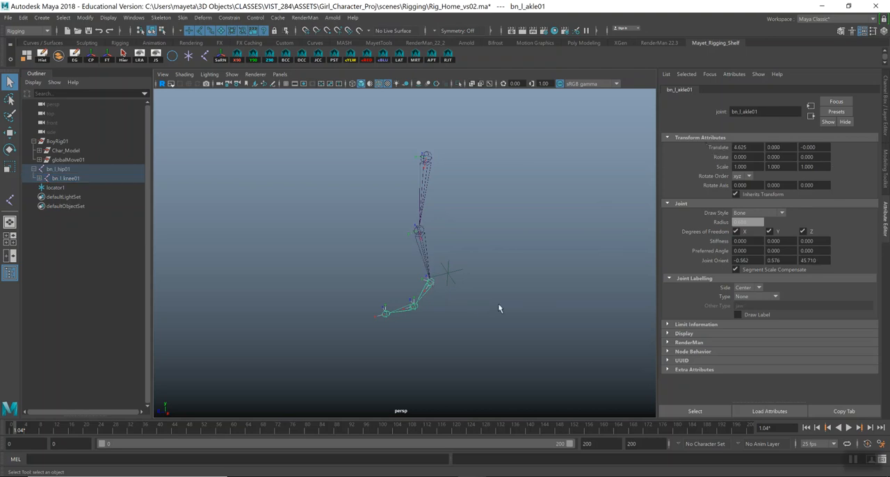
left_click(414, 307)
left_click(386, 312)
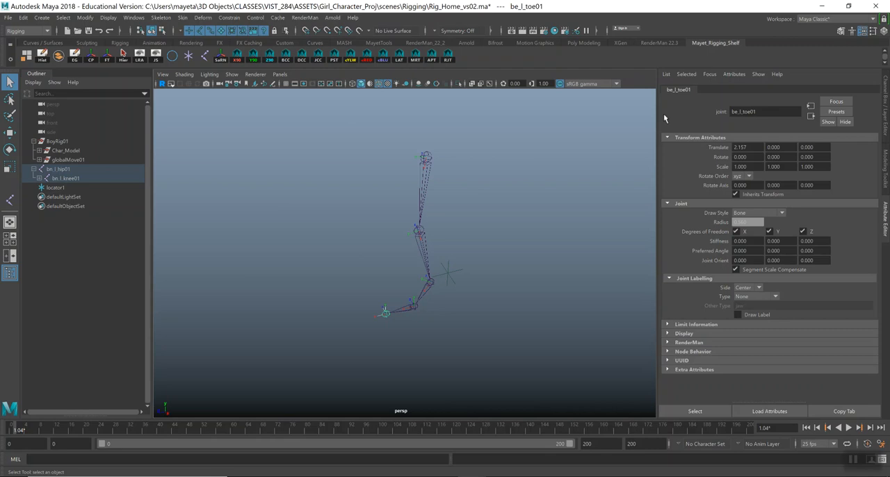
key("ctrl+s")
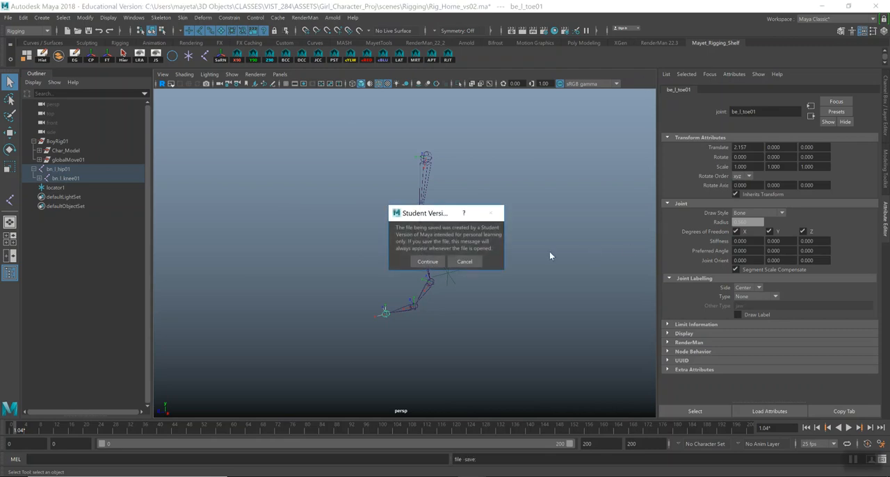
left_click(425, 262)
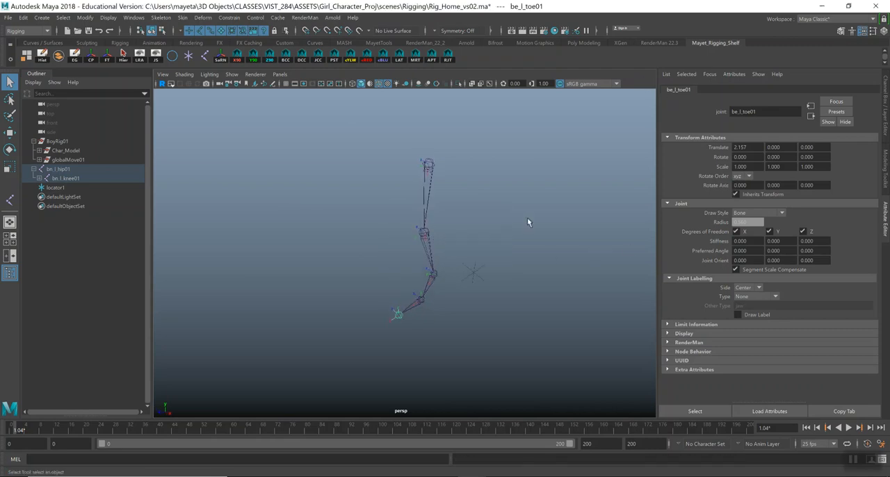
Delete the locator beside the left leg joint chain.
left_click(427, 174)
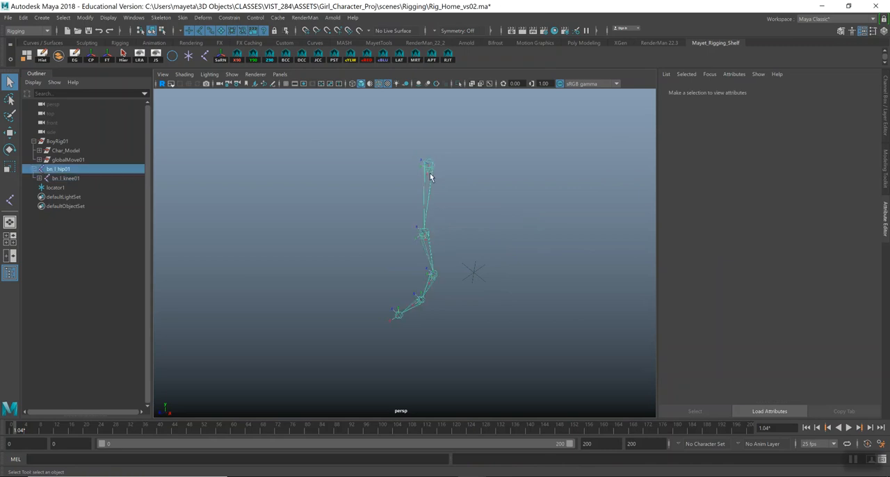
left_click(431, 177)
left_click_drag(379, 230, 455, 272, "alt")
left_click(447, 282)
key("Delete")
right_click_drag(390, 218, 411, 201, "alt")
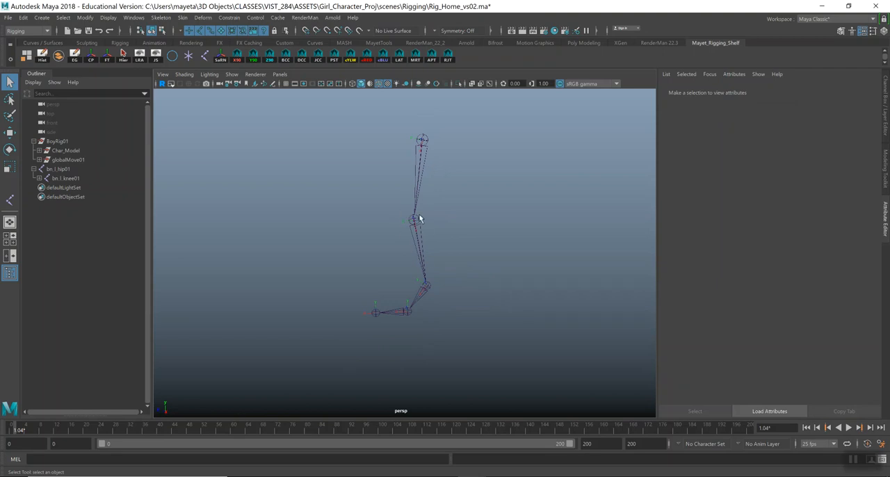
mouse_move(411, 225)
left_mouse_down("alt")
mouse_move(445, 224)
mouse_move(410, 225)
left_mouse_up("alt")
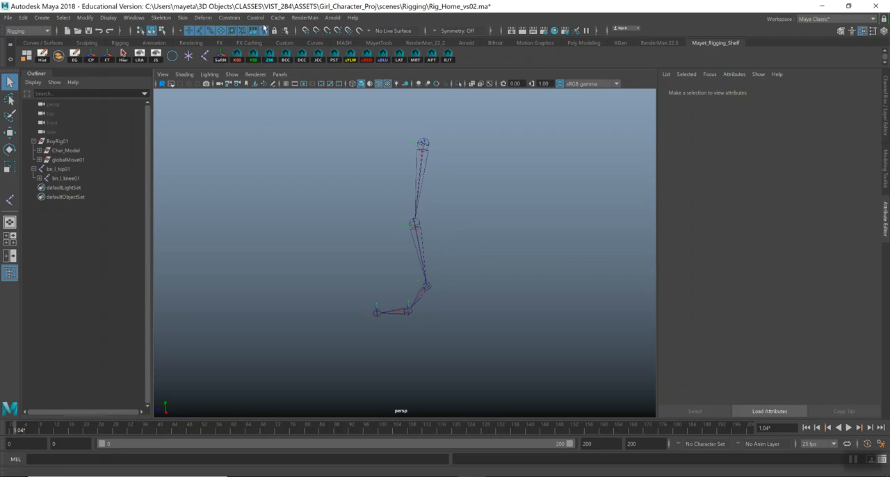
Reset the IK Handle Tool's settings and set its current solver to Rotate-Plane Solver.
left_click(170, 19)
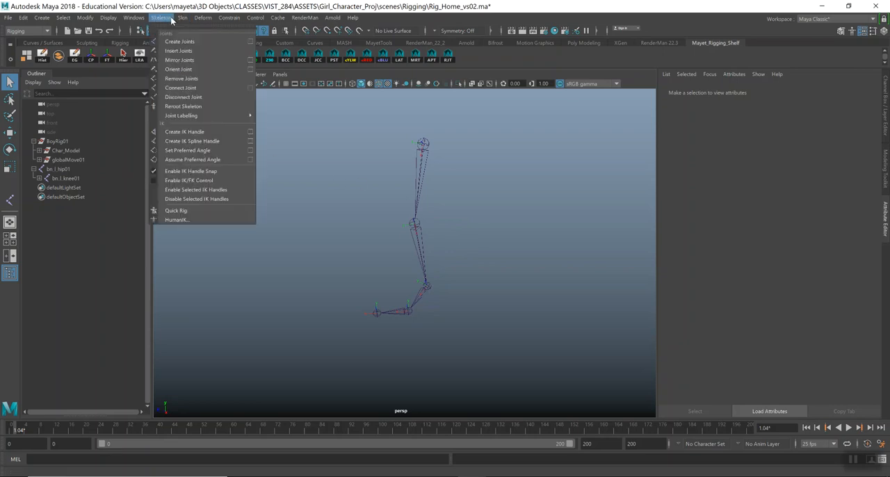
left_click(249, 133)
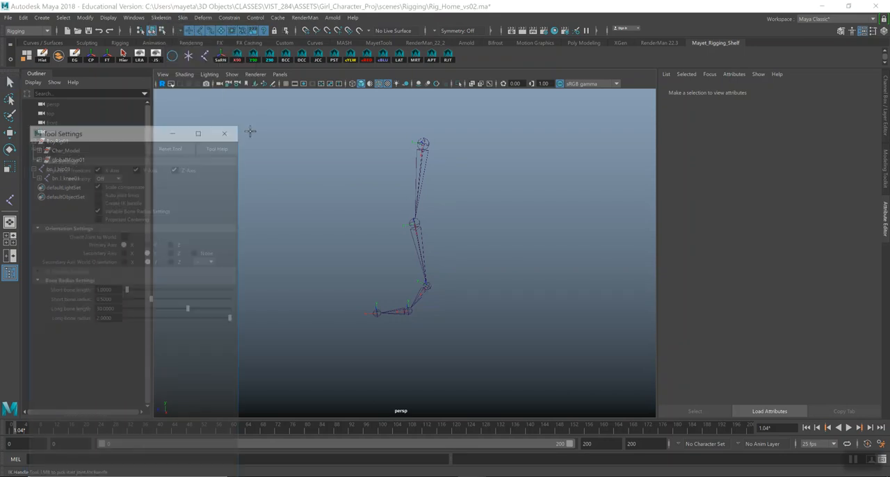
left_click(178, 143)
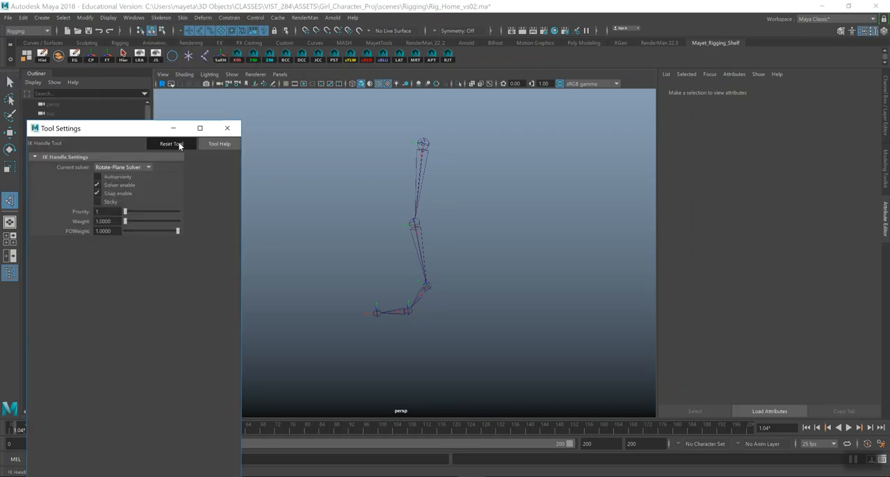
left_click(148, 167)
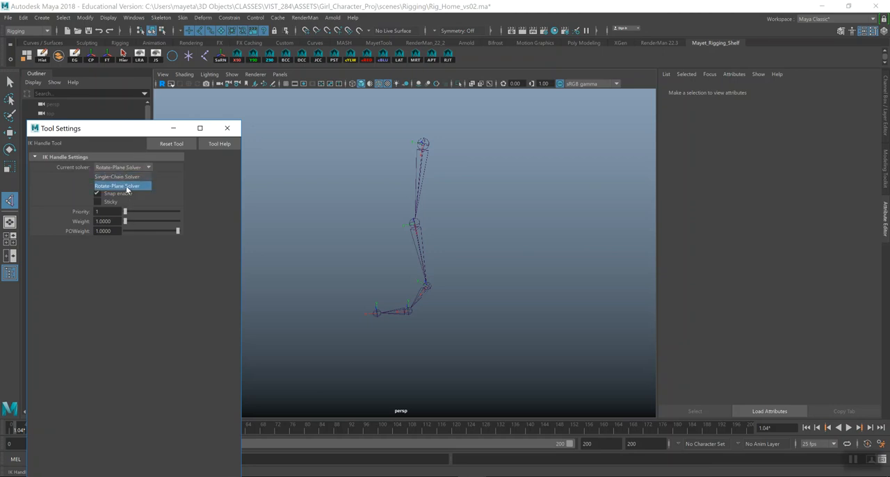
left_click(125, 177)
left_click(134, 169)
left_click(130, 187)
left_click(224, 128)
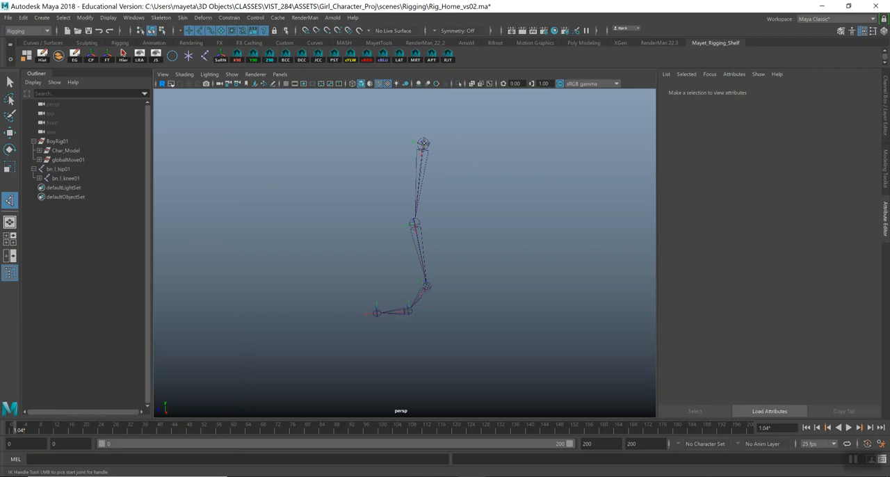
Create an IK handle from the left hip joint to the left ankle joint.
left_click(423, 144)
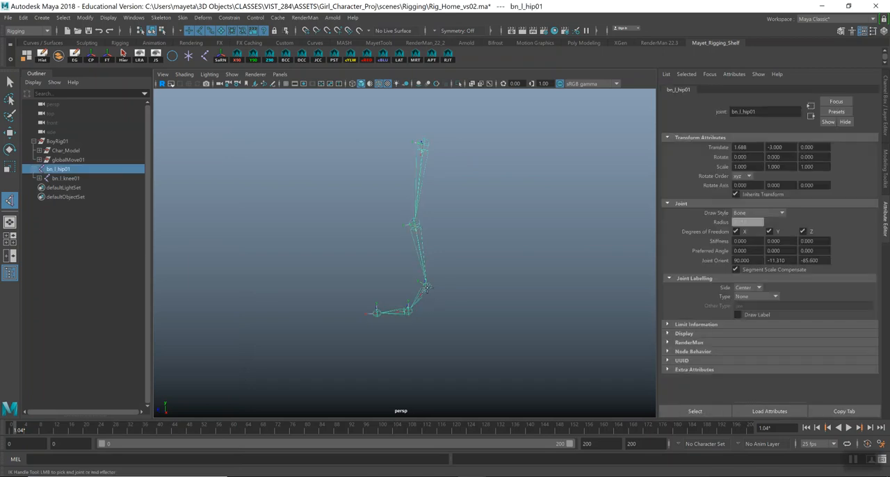
left_click(426, 285)
key("q")
Try moving the new IK handle upward to test the knee bend, and undo the move.
left_click_drag(415, 229, 438, 219, "alt")
key("w")
key("ctrl+z")
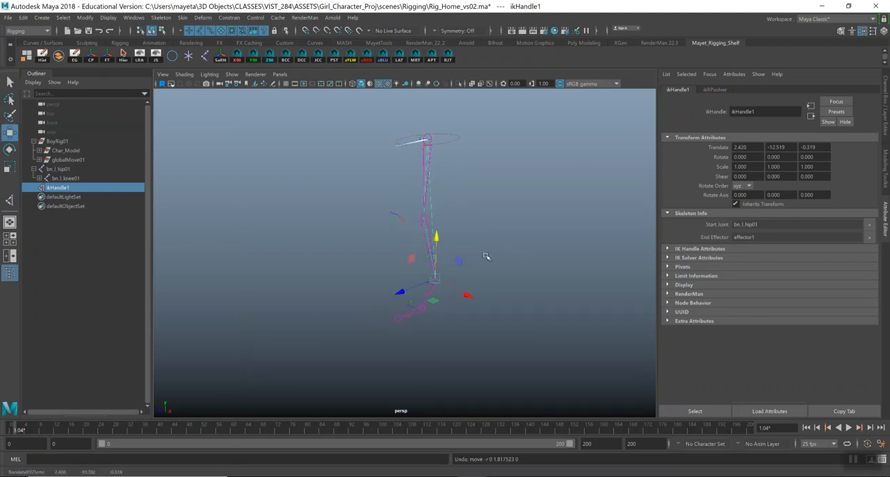
key("q")
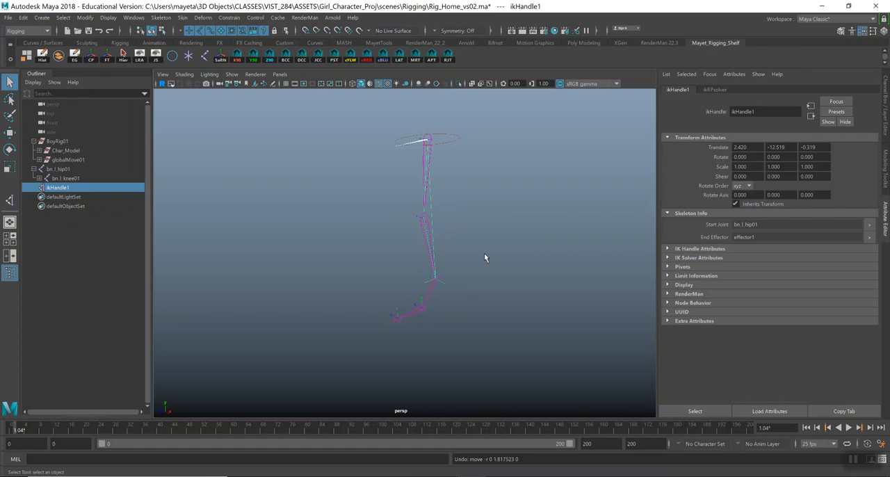
Rename the left leg's IK handle as rp_l_IK01.
double_click(60, 189)
type("rp_l_IK01")
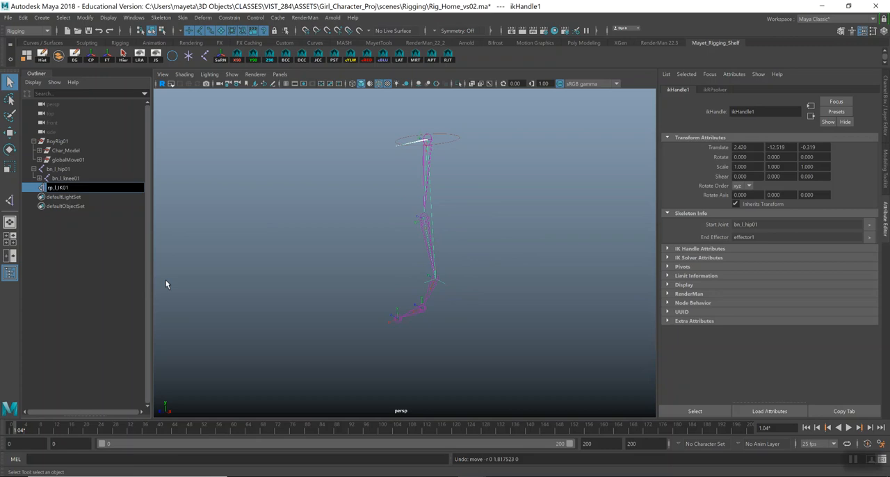
key("Return")
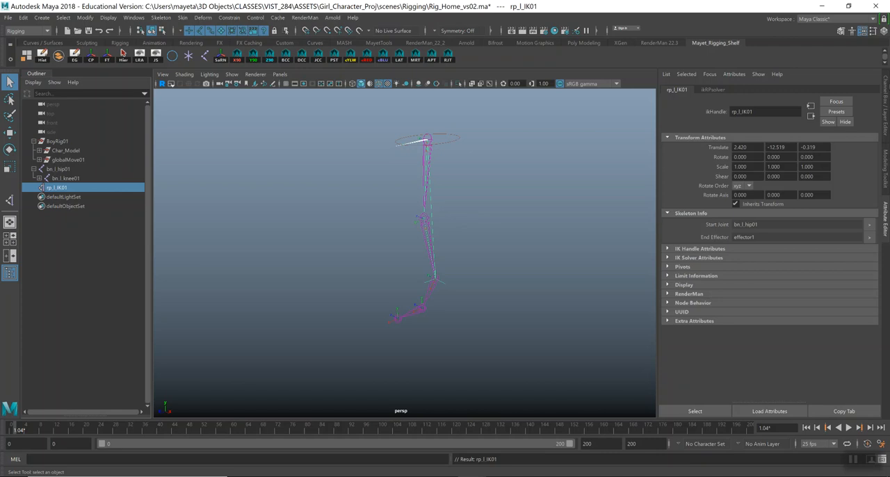
Show Model_Layer and change the viewport background to light grey.
left_click(885, 104)
left_click(746, 354)
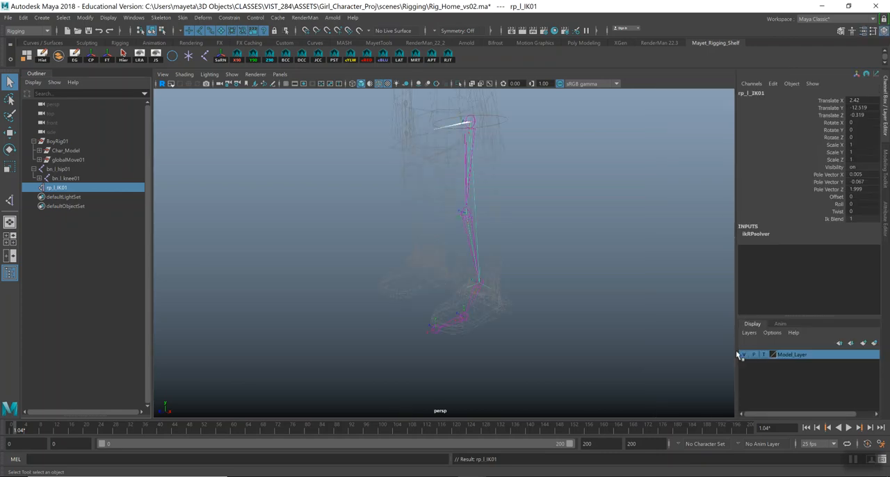
left_click_drag(515, 308, 538, 304, "alt")
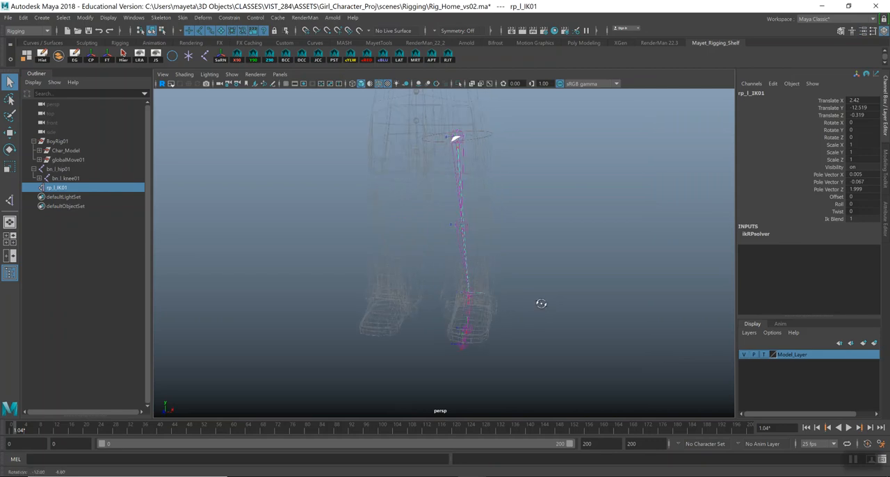
key("alt+b")
key("alt+b")
key("alt+b")
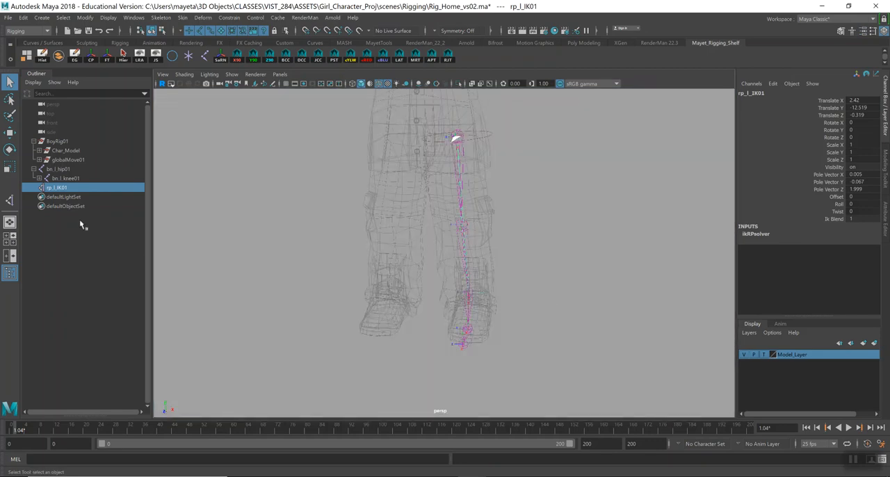
Set up Mirror Joints for the left hip joint with reset settings and mirroring across YZ.
left_click(67, 172)
left_click_drag(693, 259, 657, 236, "alt")
key("w")
left_click_drag(602, 232, 595, 234, "alt")
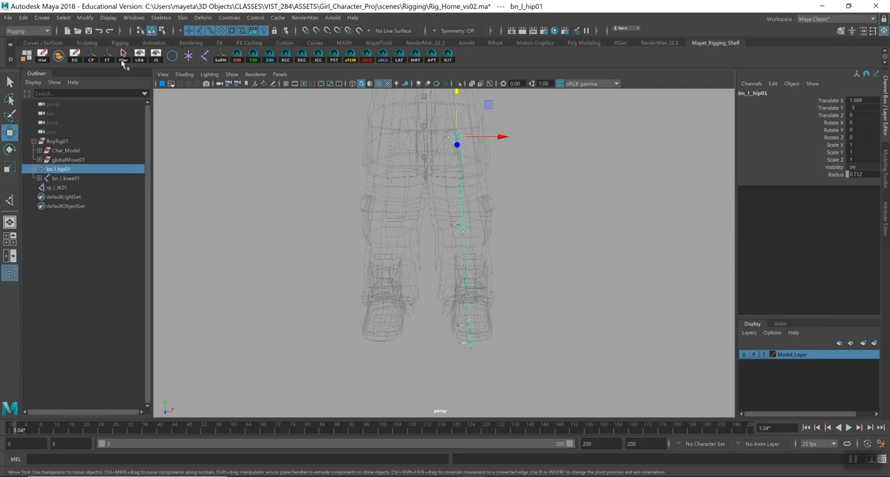
left_click(162, 18)
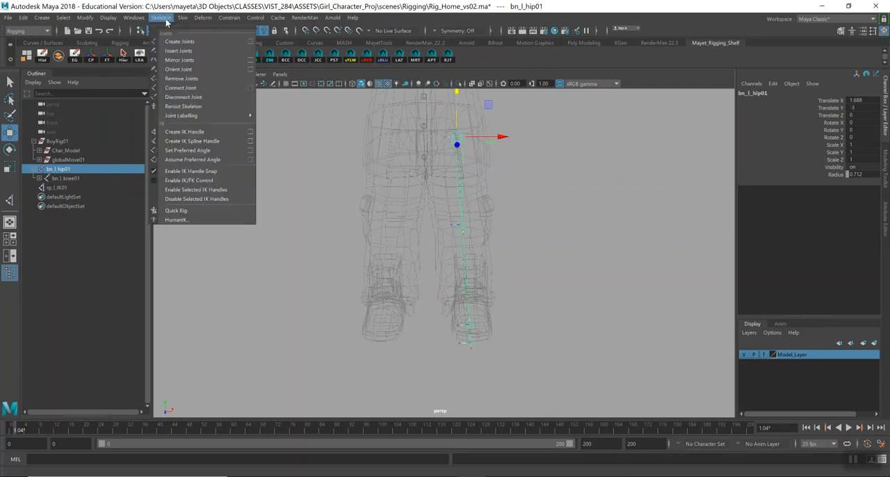
left_click(251, 60)
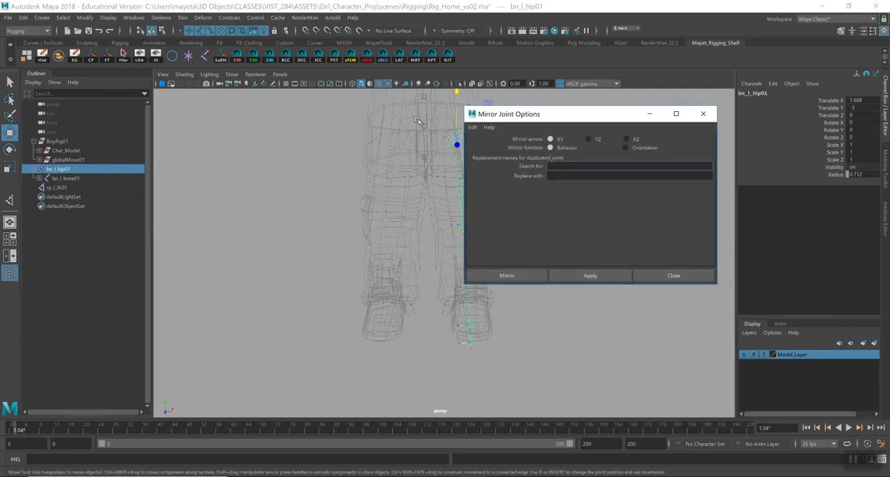
left_click(472, 127)
left_click(491, 148)
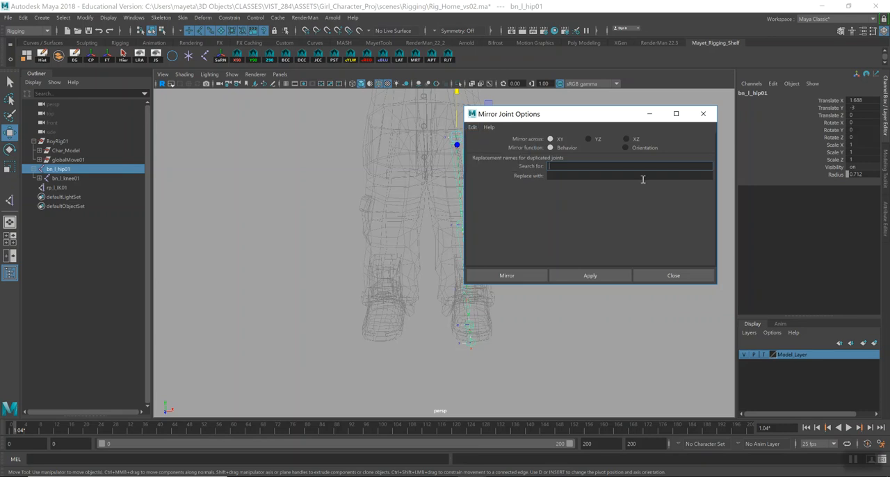
left_click(589, 140)
Mirror the left leg chain with the Behavior function, replacing _l_ with _r_ in the duplicated joint names.
type("_l_")
key("Tab")
type("_")
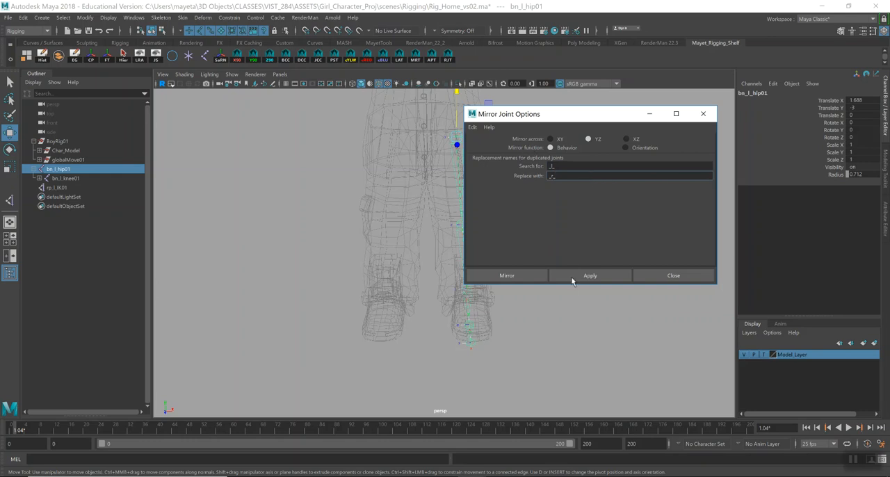
left_click(510, 277)
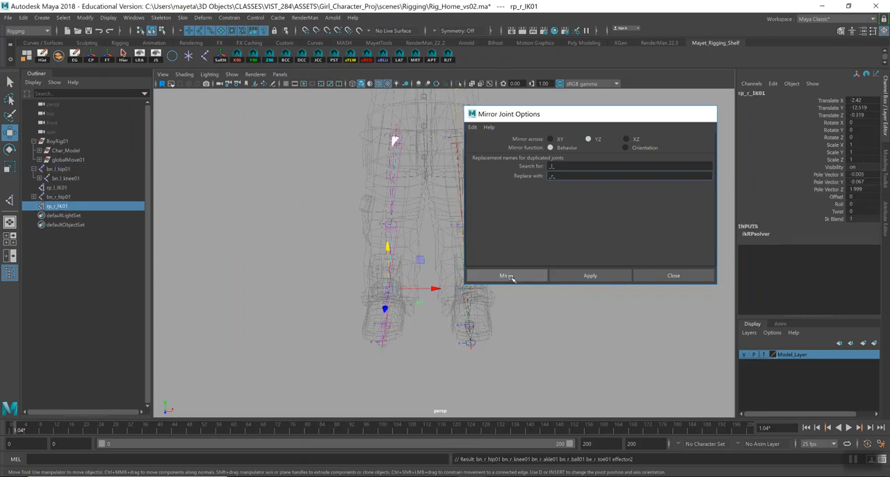
Inspect the mirrored right leg chain and compare the names of the left and right IK handles.
left_click_drag(464, 248, 444, 241, "alt")
key("q")
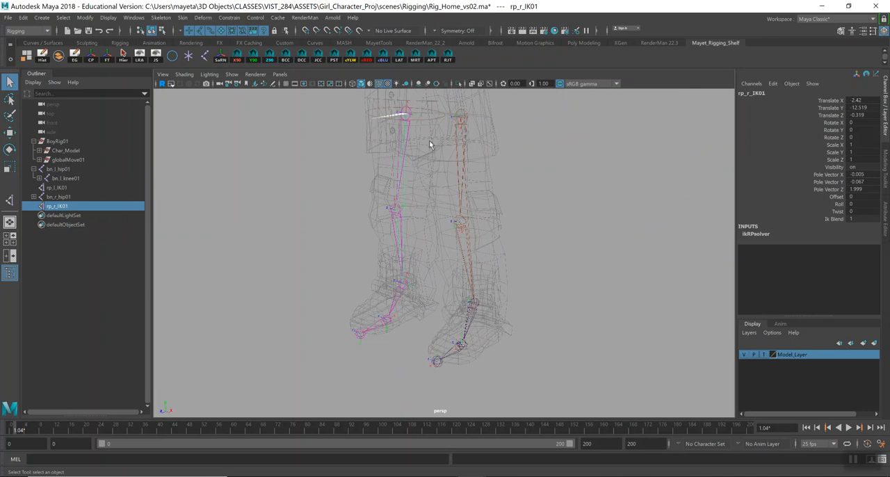
double_click(57, 206)
left_click(59, 206)
left_click_drag(53, 206, 57, 206)
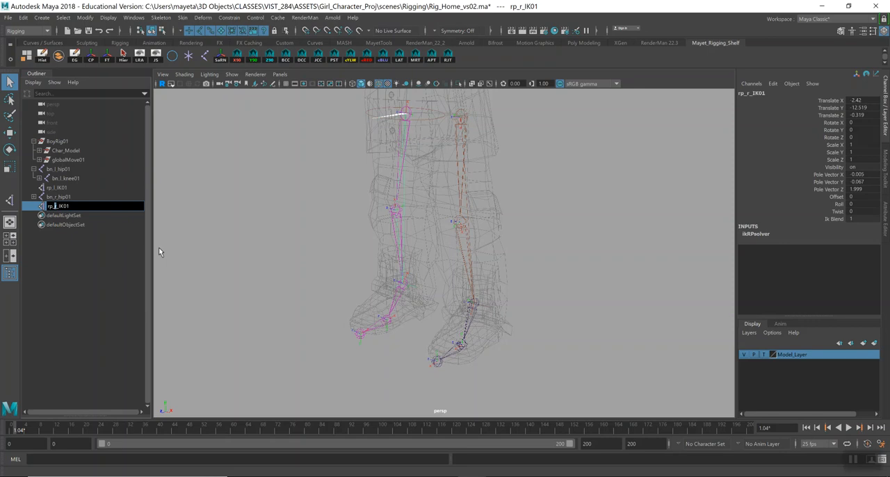
left_click(42, 210)
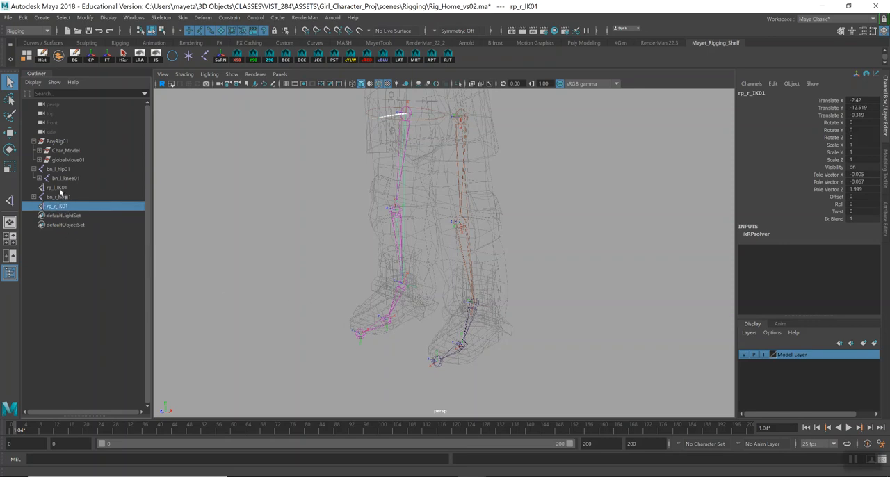
left_click(59, 188)
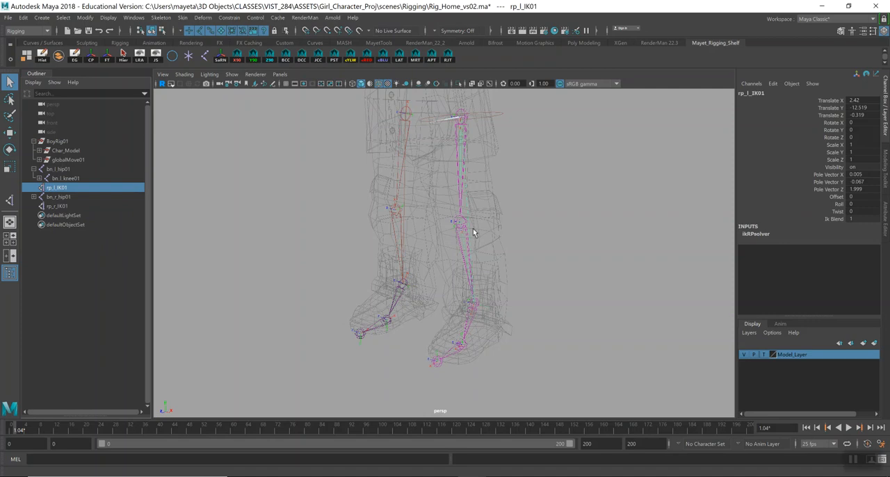
left_click(57, 197)
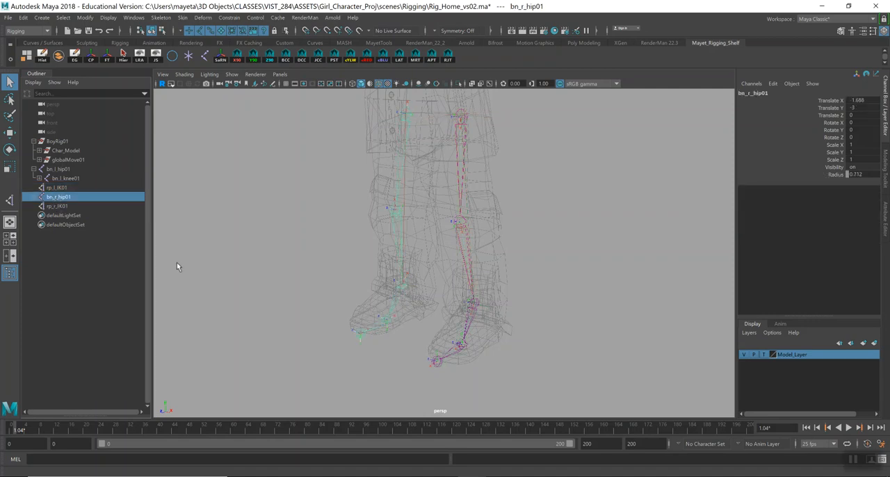
Expand both leg hierarchies and rename the left leg's effector, under the left knee joint, to eff_l_leg01.
left_click(39, 198, "shift")
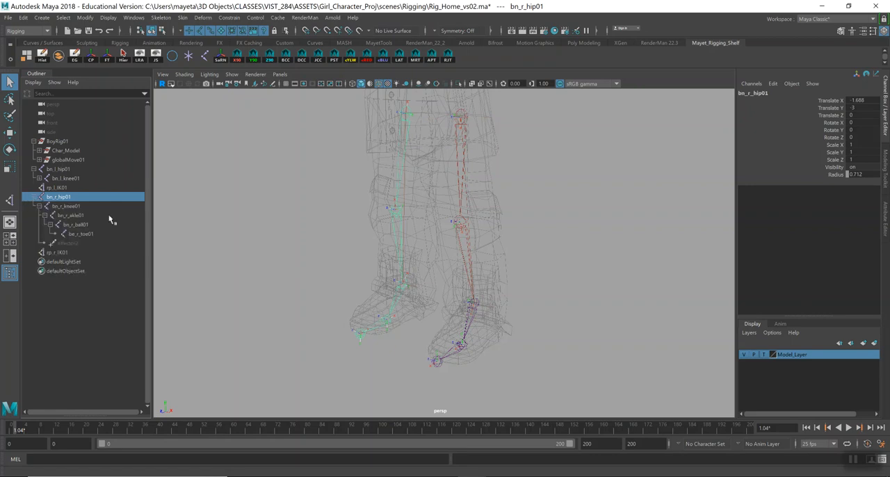
left_click(40, 178, "shift")
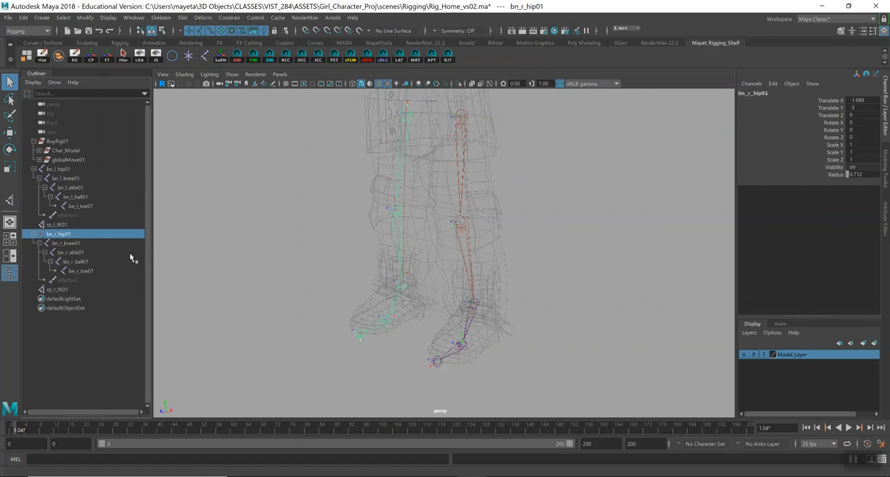
left_click(67, 215)
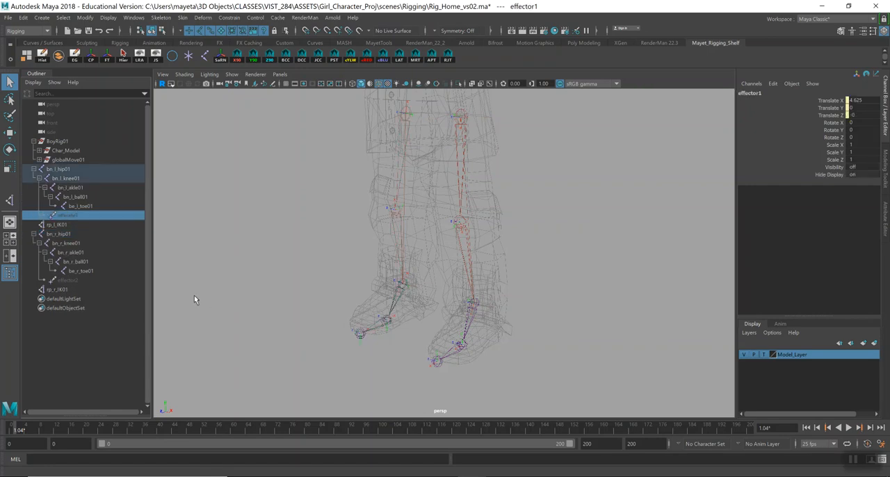
double_click(73, 216)
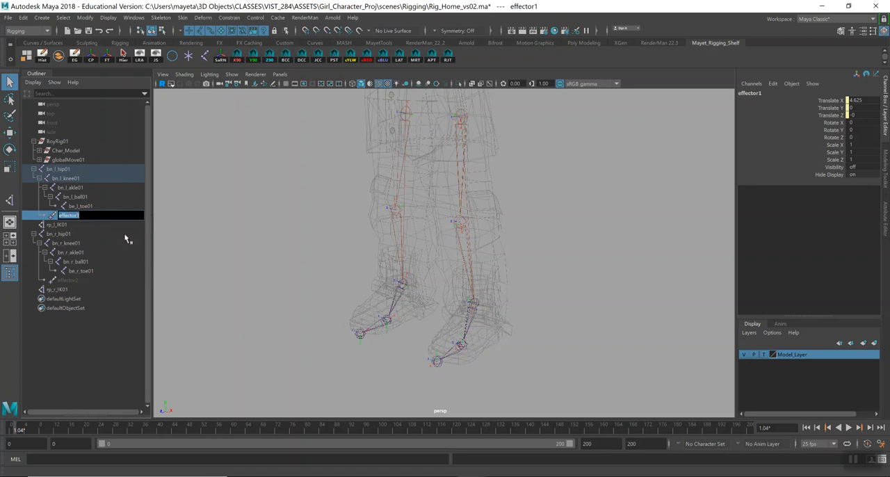
type("ef")
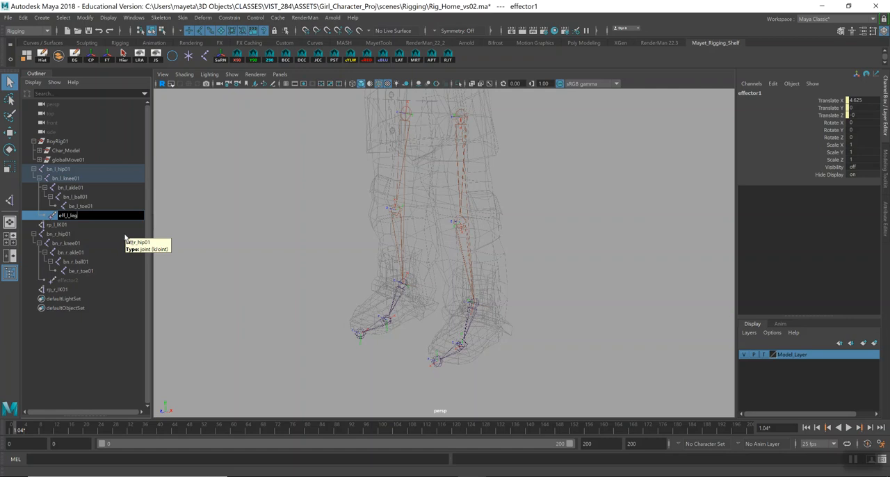
Rename the right leg's effector, under the right knee joint, to eff_r_leg01 and save the scene.
double_click(69, 281)
type("e")
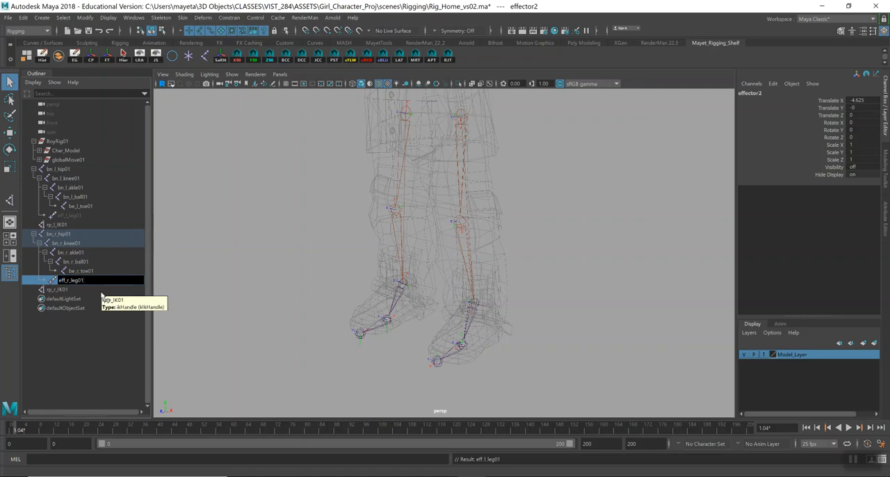
type("ff_r_leg01")
key("Return")
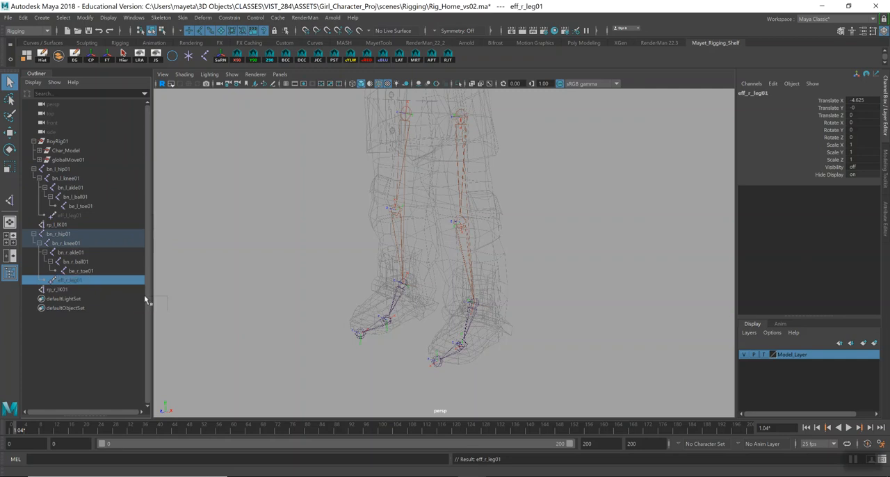
key("ctrl+s")
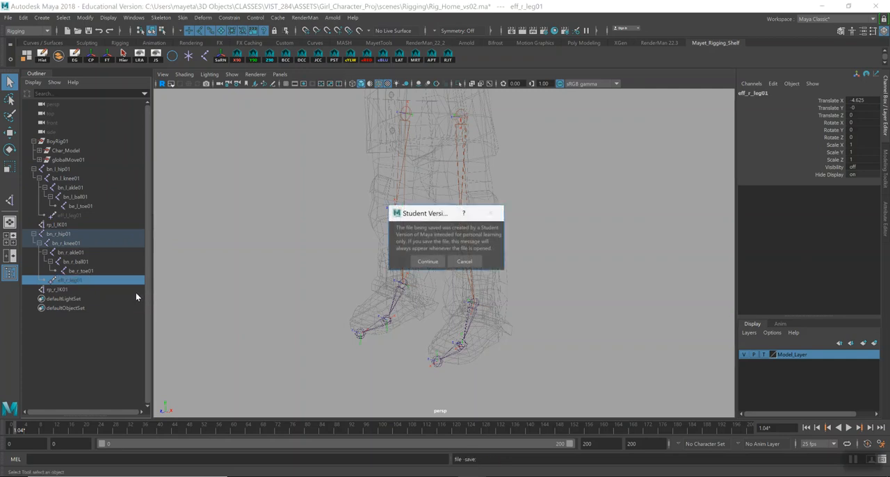
left_click(415, 261)
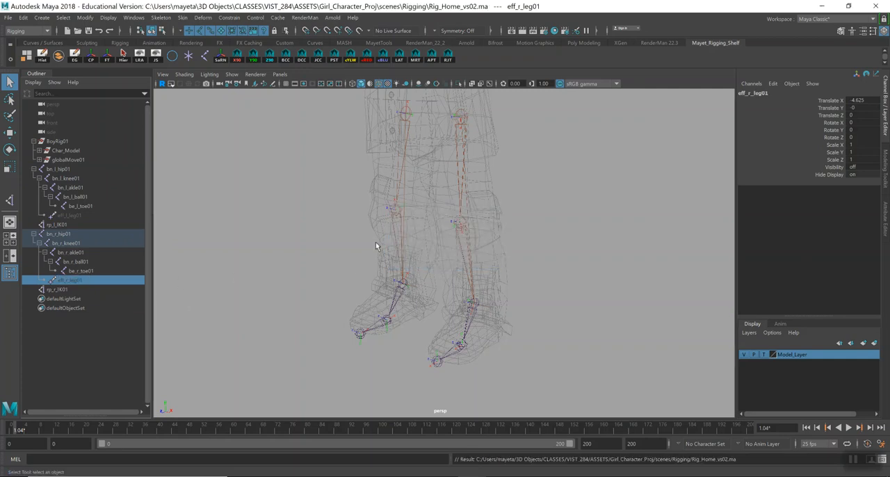
Hide the local rotation axes on all left and right leg joints from hip to toe, and save the scene.
left_click(61, 171)
left_click_drag(63, 171, 82, 206)
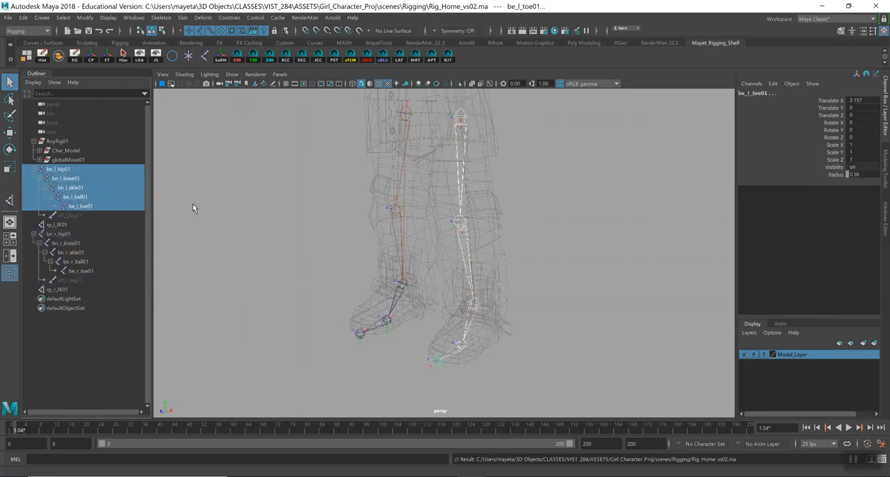
left_click(141, 61)
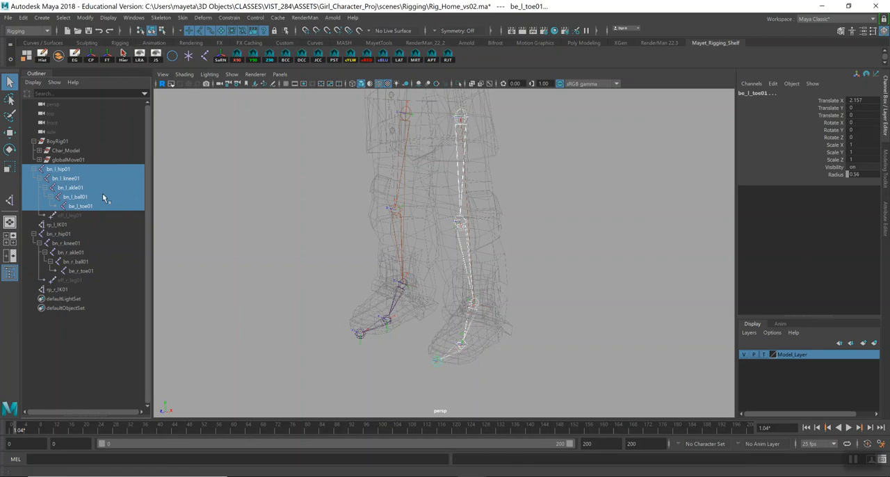
left_click(64, 235)
left_click_drag(64, 235, 70, 271)
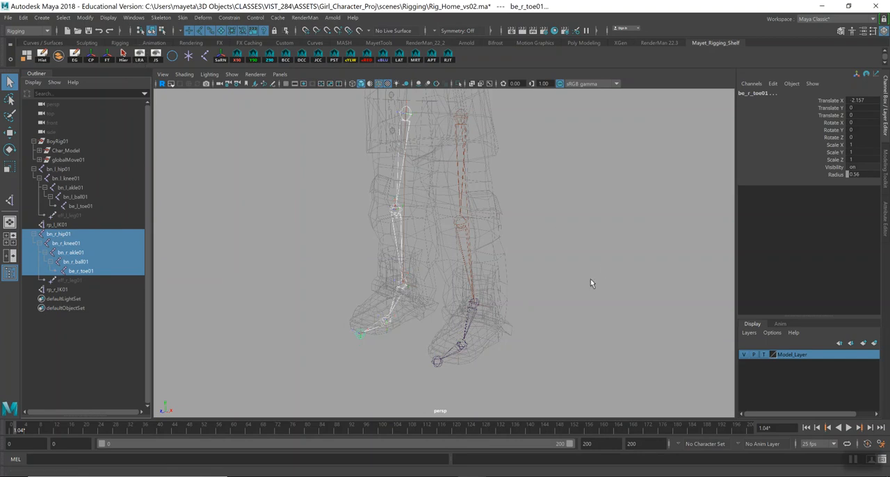
left_click(602, 294)
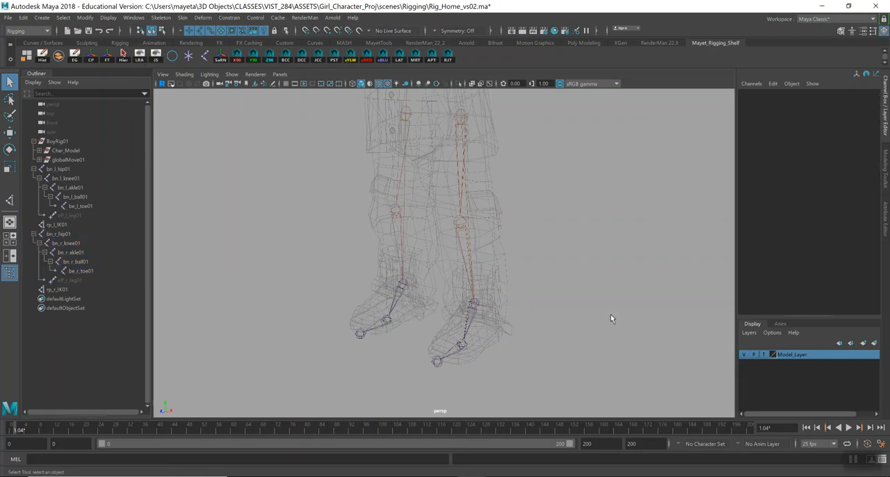
key("ctrl+s")
key("Return")
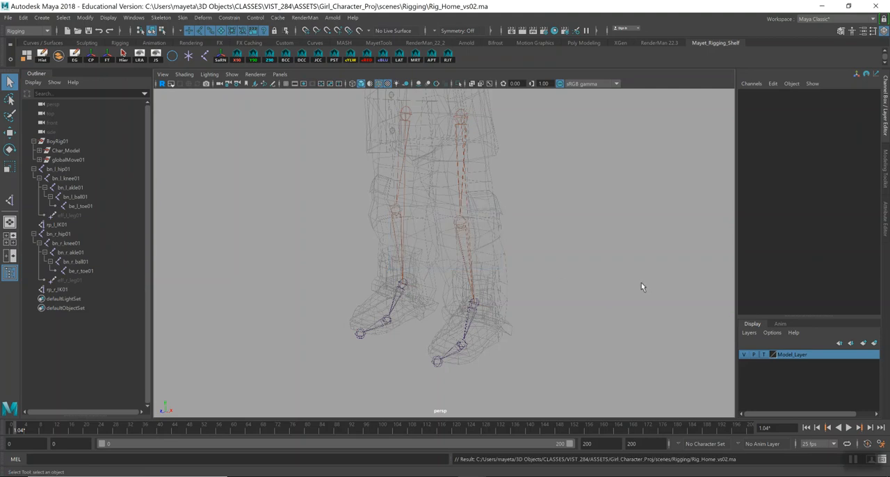